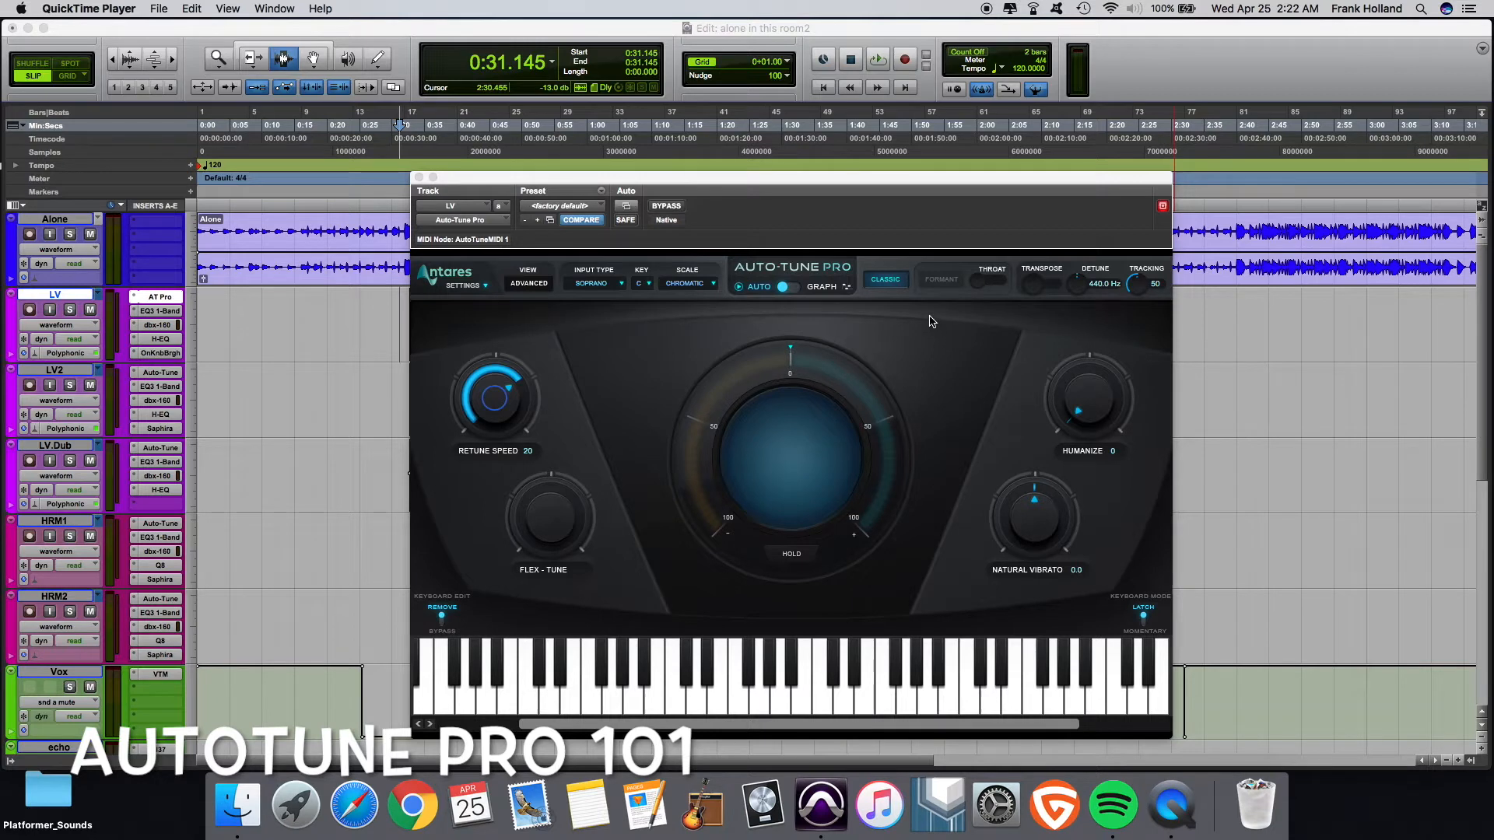
- Switch off Classic pitch correction and set both Retune Speed and Flex-Tune to 6
click(891, 289)
click(889, 285)
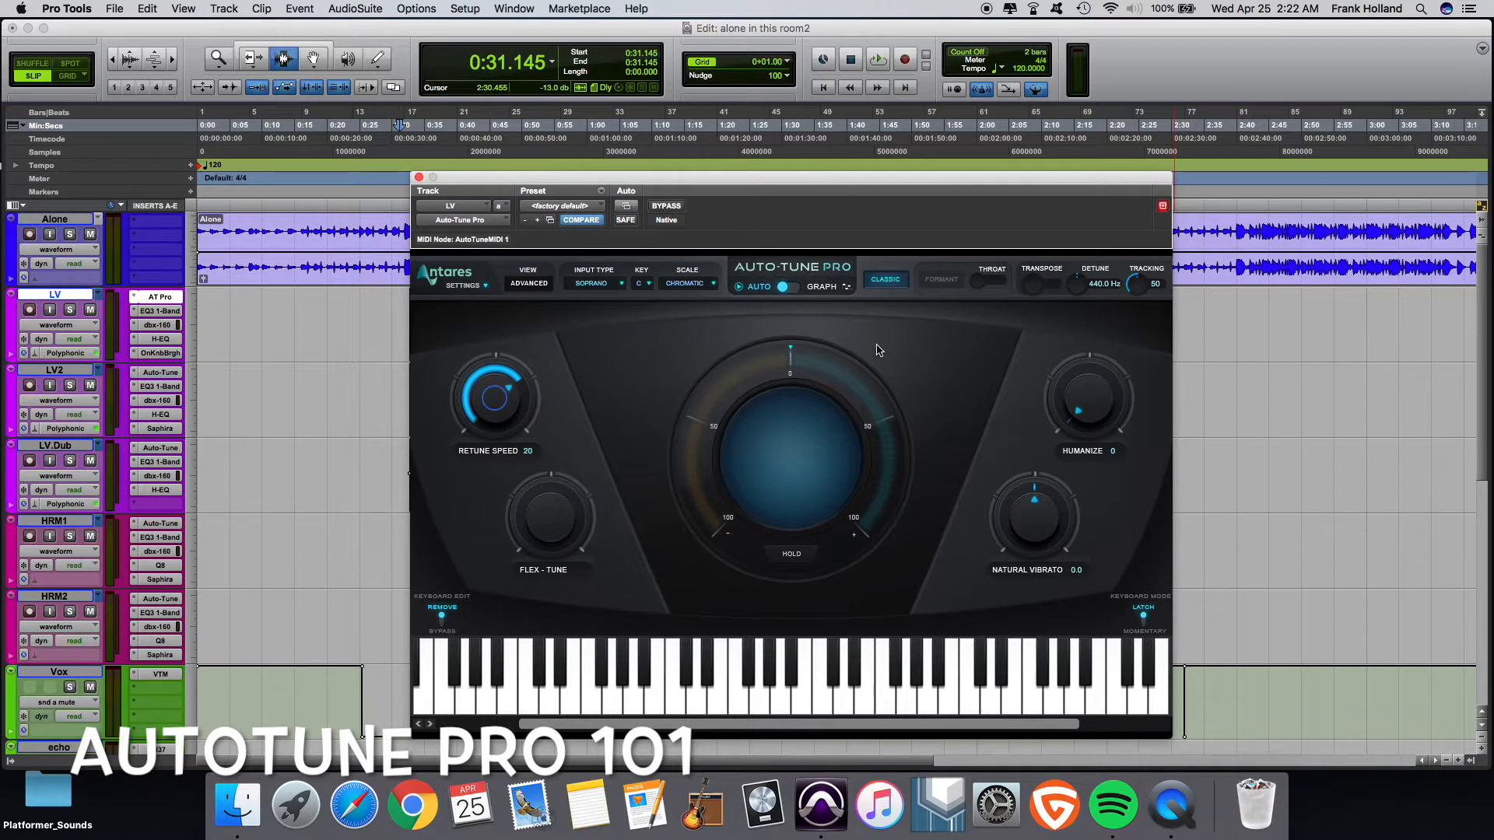
click(894, 284)
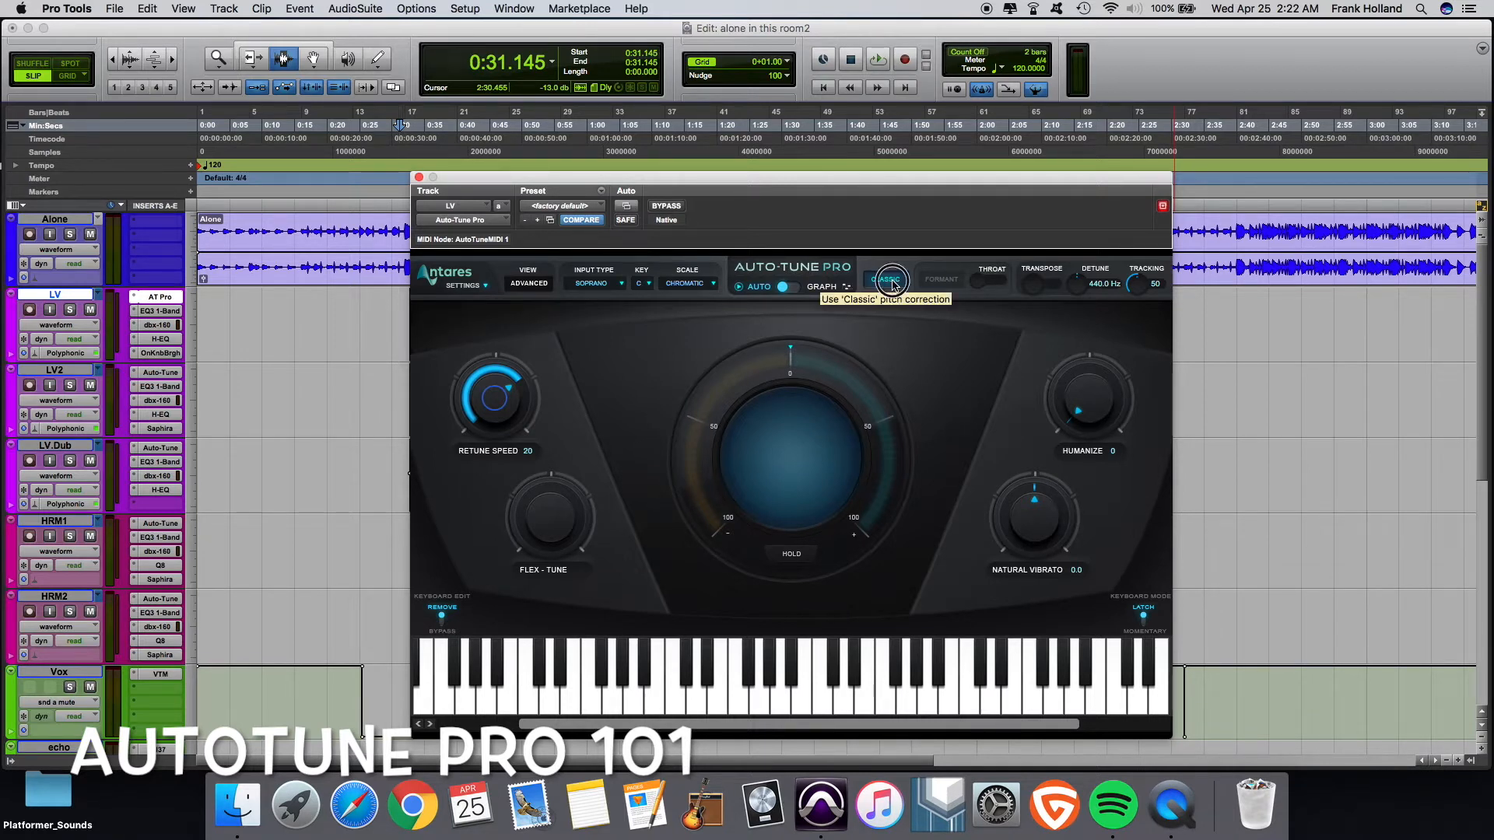
drag(477, 406, 477, 440)
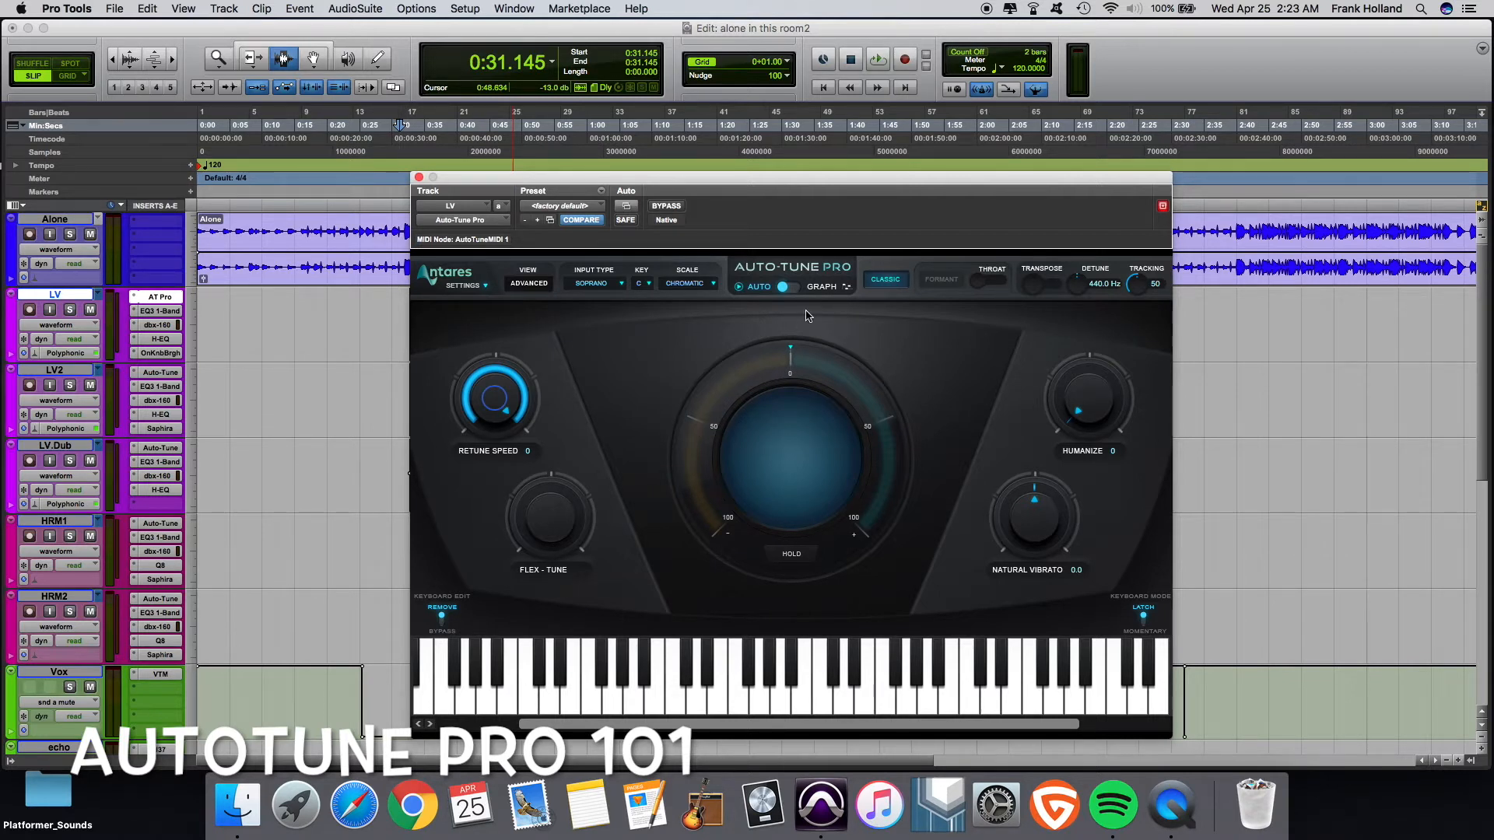
click(891, 286)
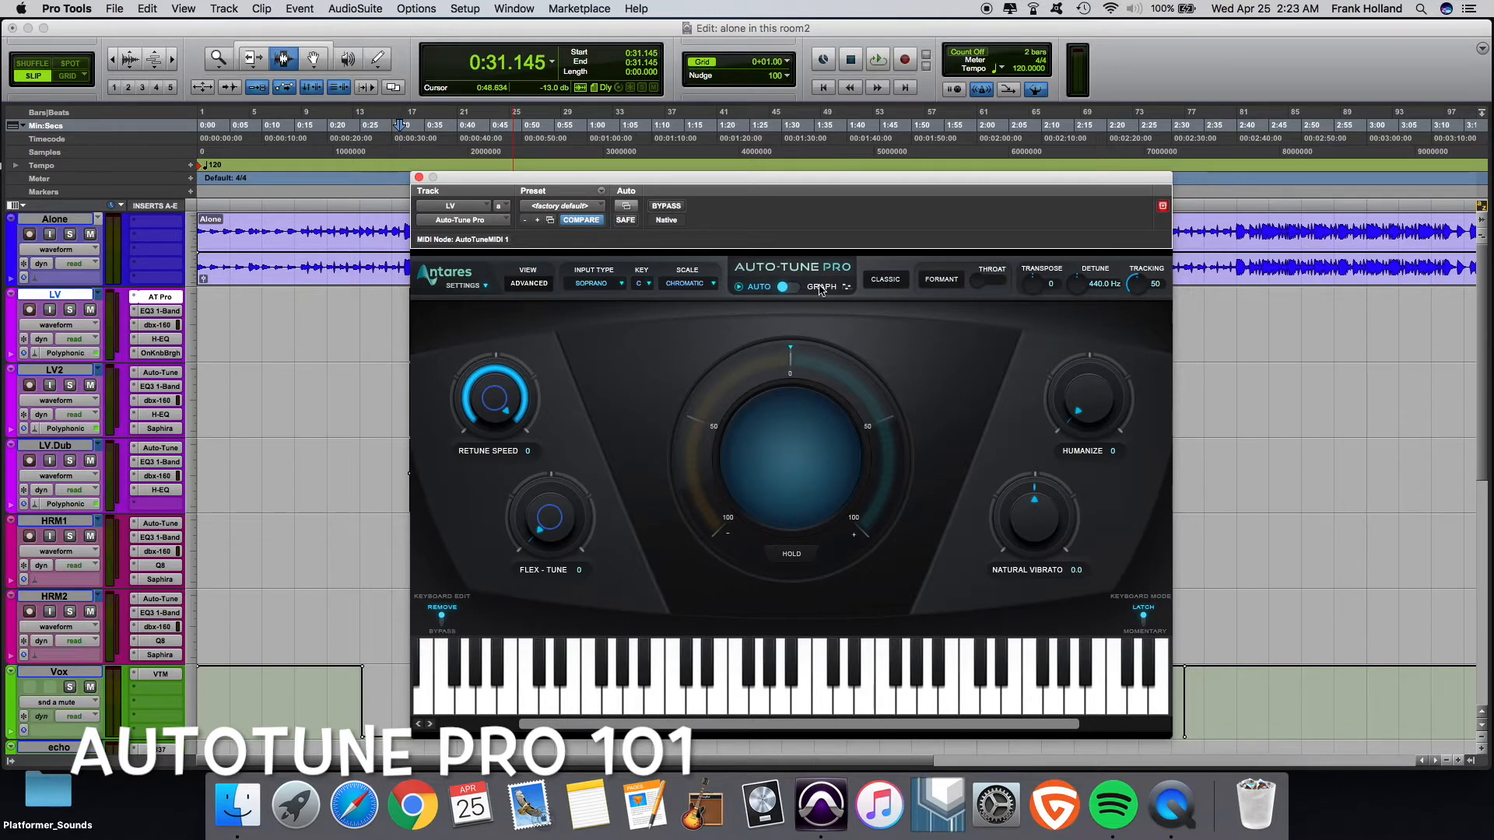
drag(516, 428, 517, 420)
drag(555, 529, 555, 520)
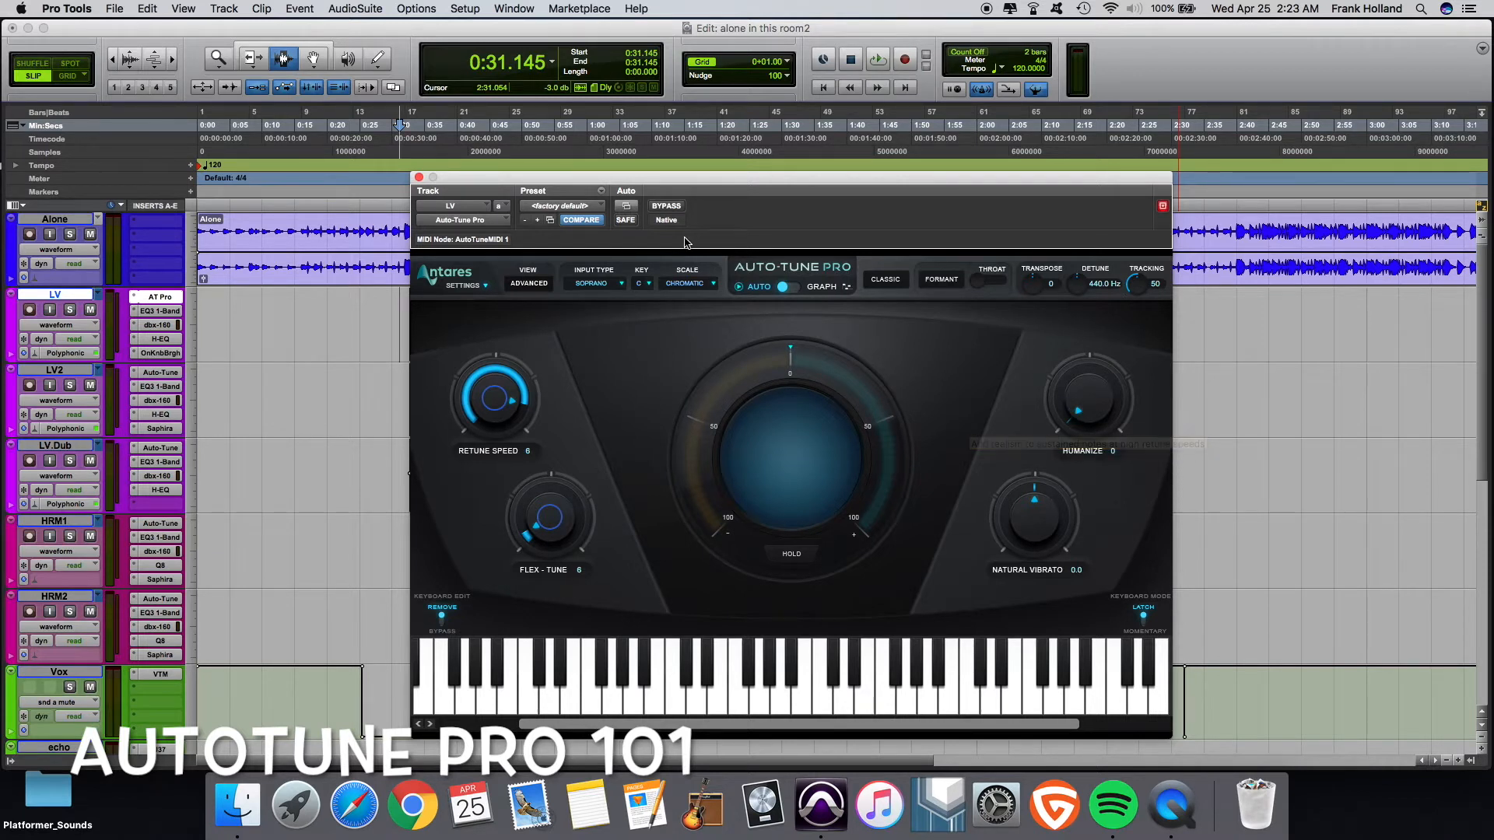
- Toggle individual notes on the on-screen keyboard to remove them from the scale
click(622, 277)
click(649, 288)
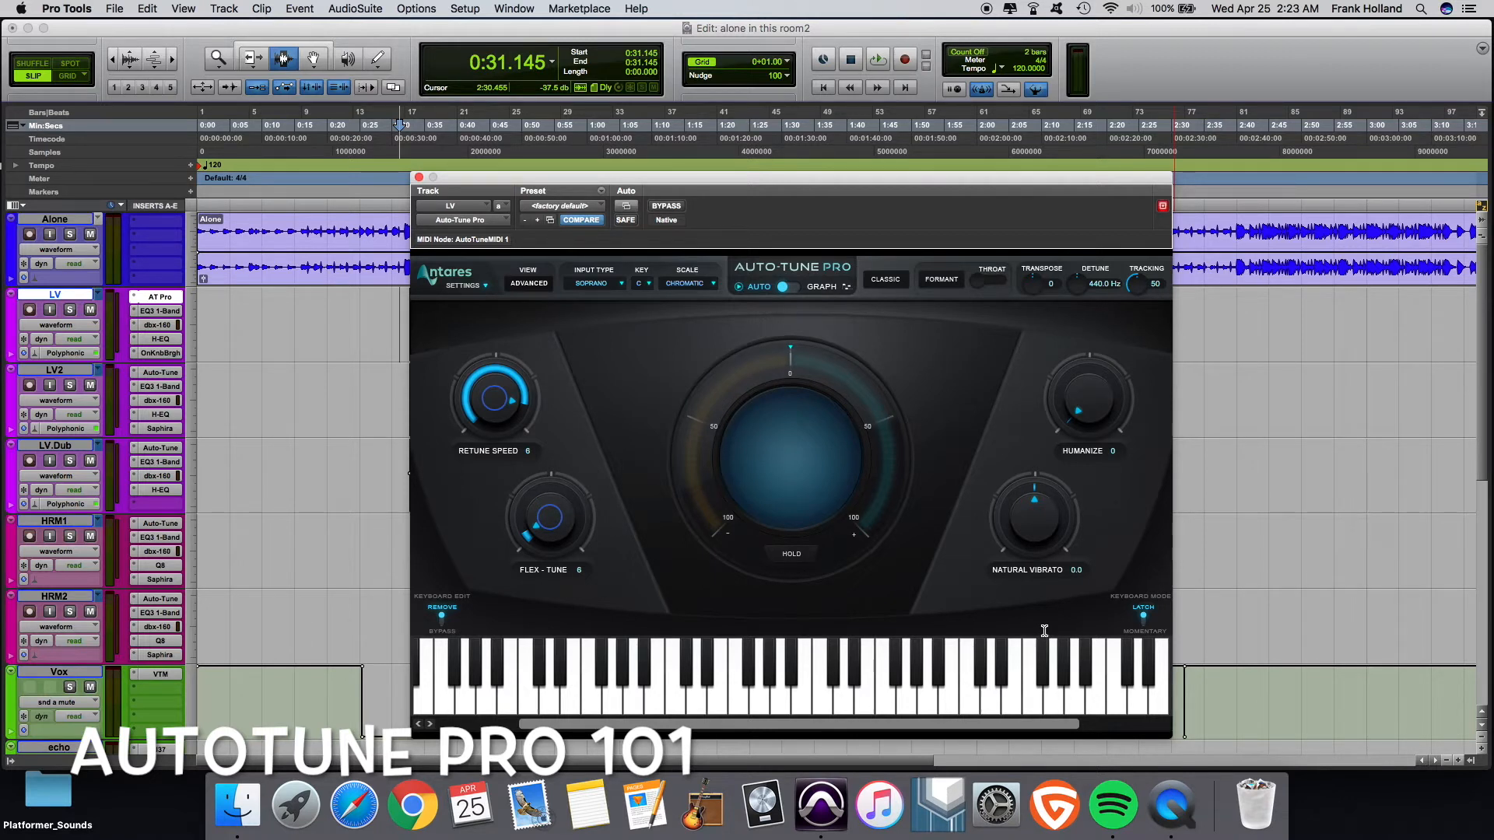
click(969, 702)
click(829, 695)
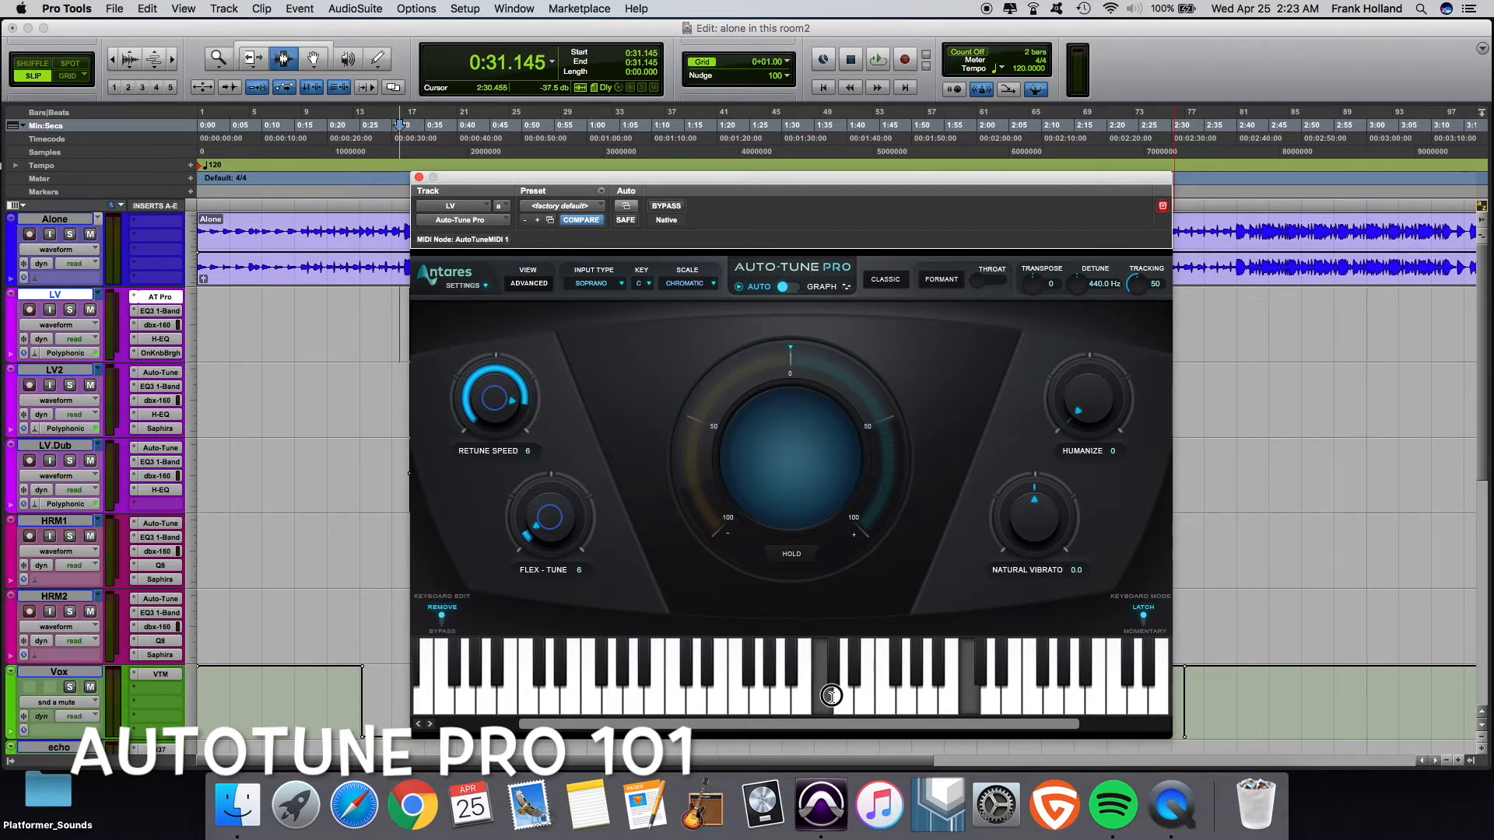
click(682, 699)
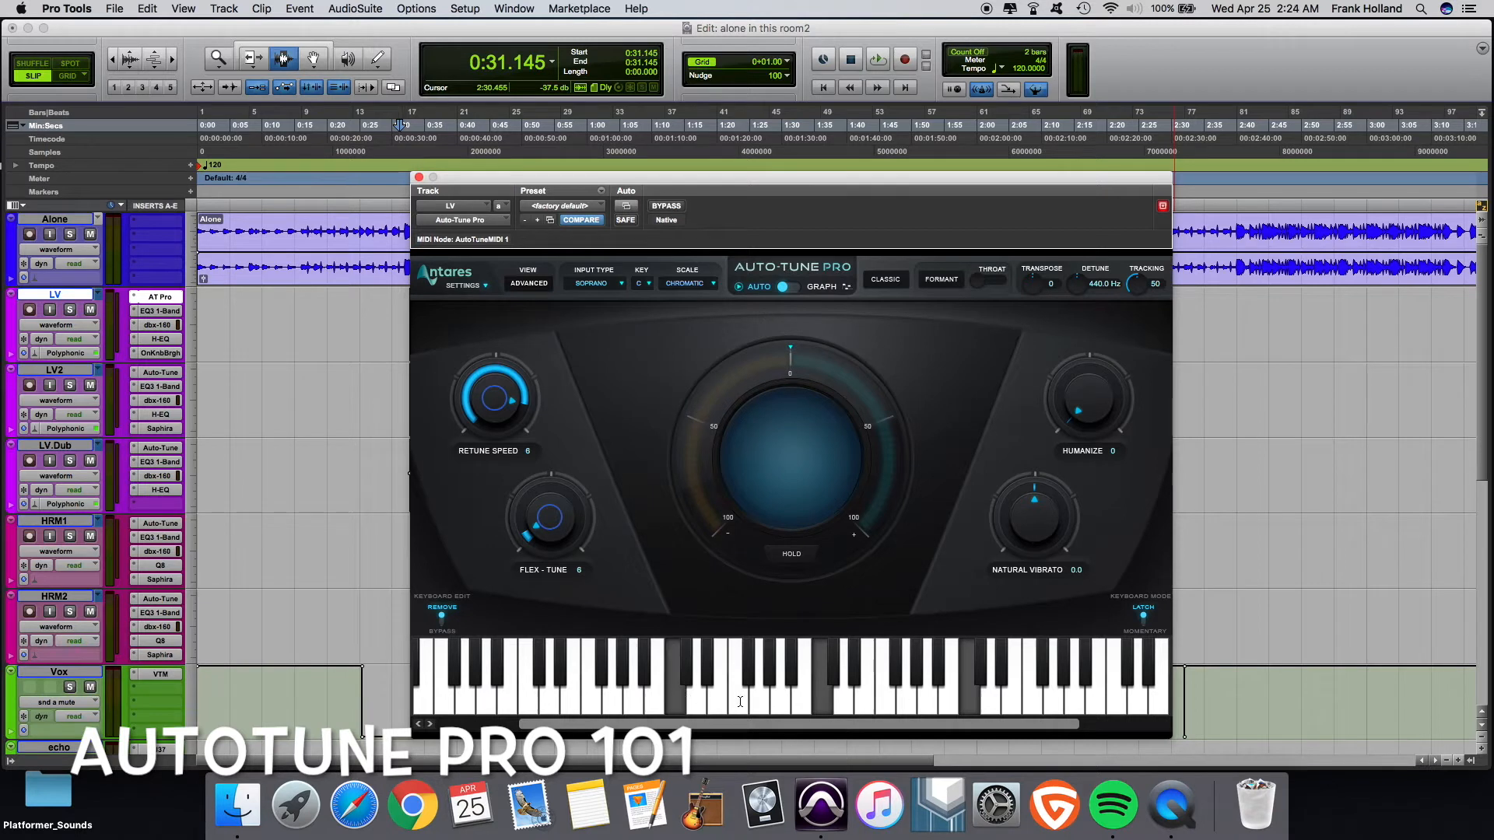
click(739, 700)
click(680, 703)
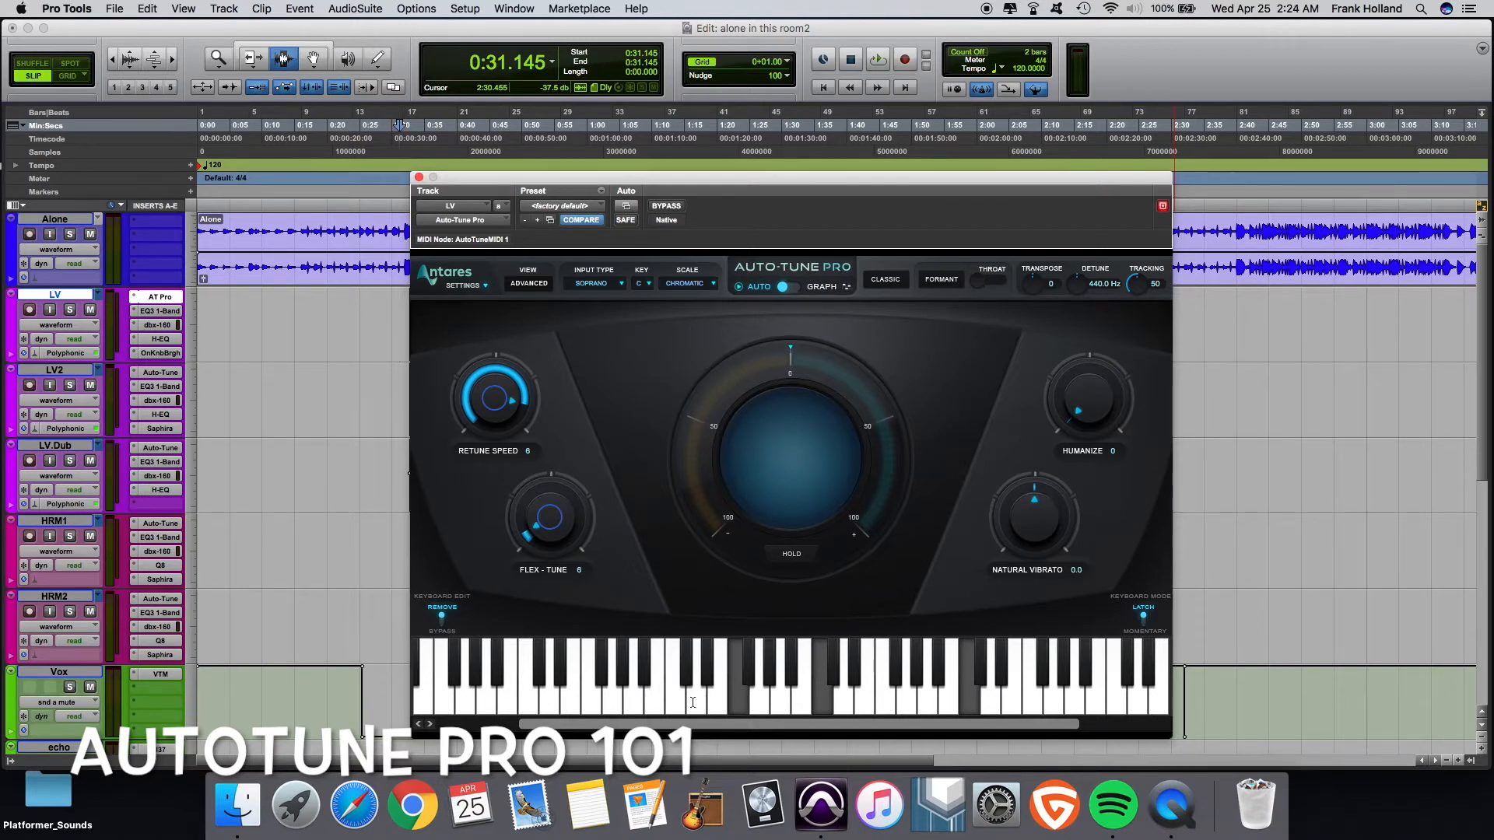
click(738, 700)
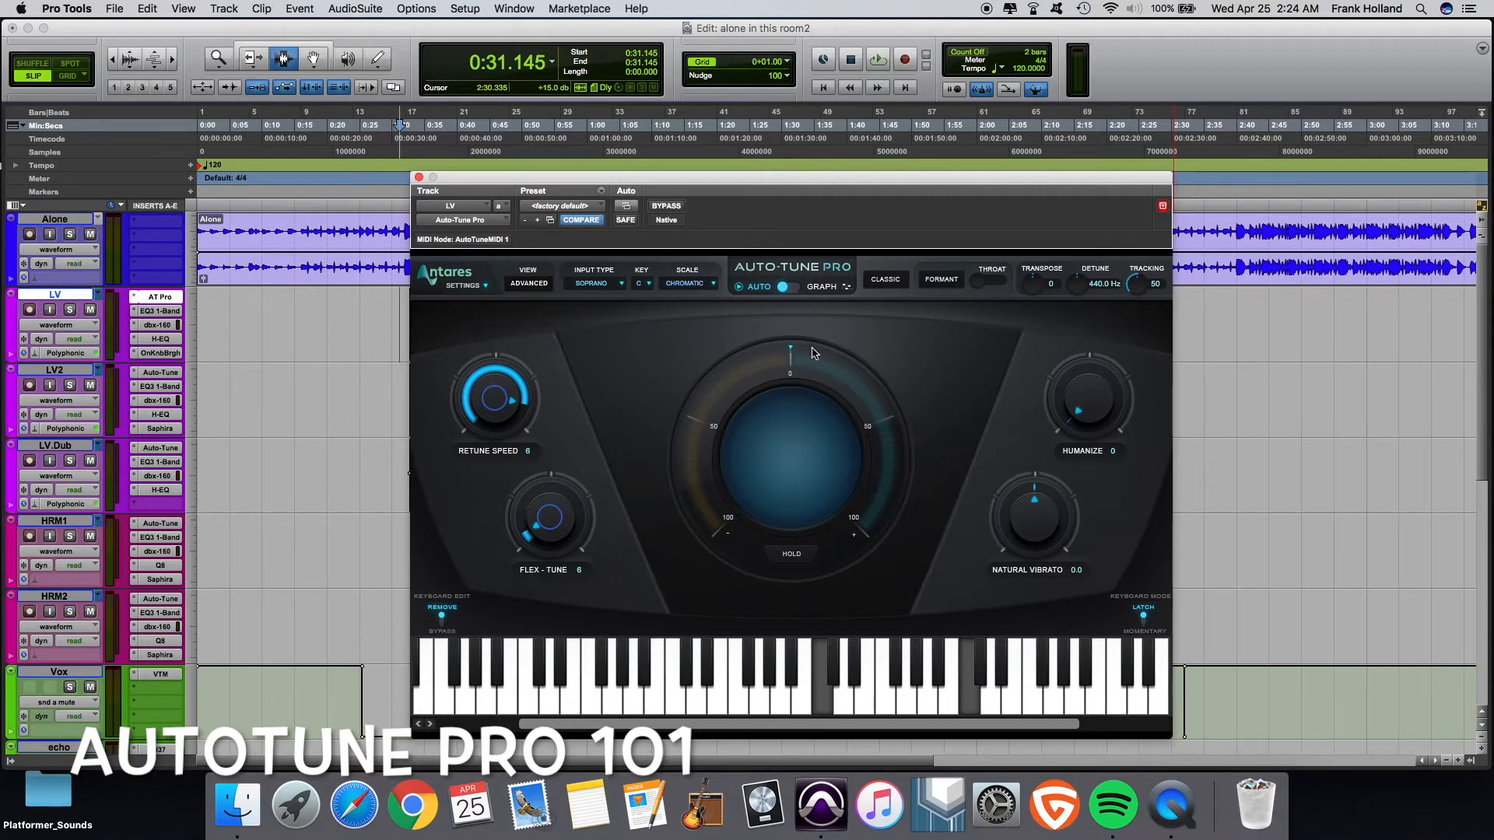
- Switch the plug-in from Auto to Graph mode and move its window higher on screen
click(491, 285)
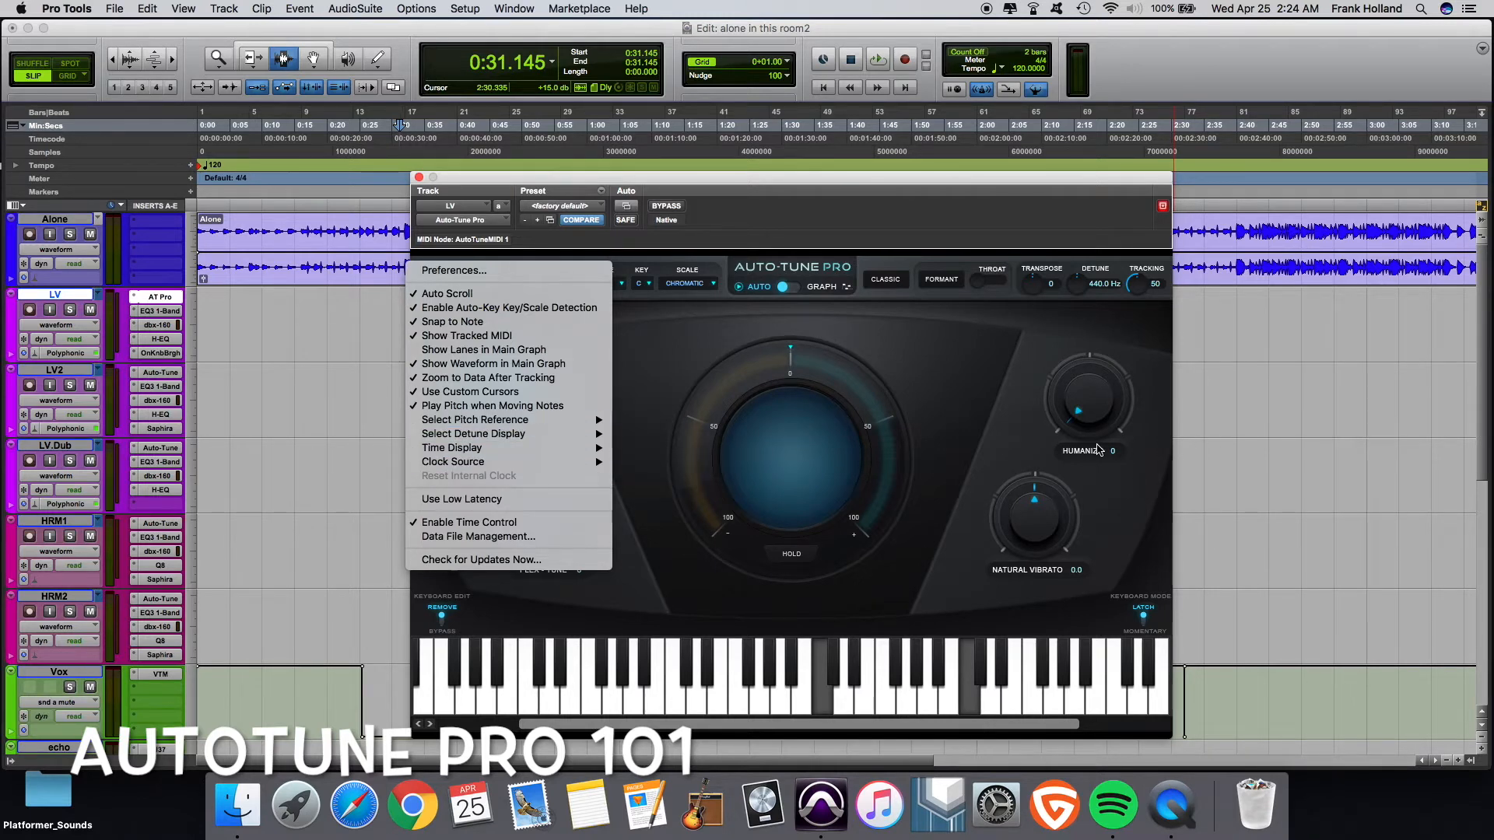
click(1010, 366)
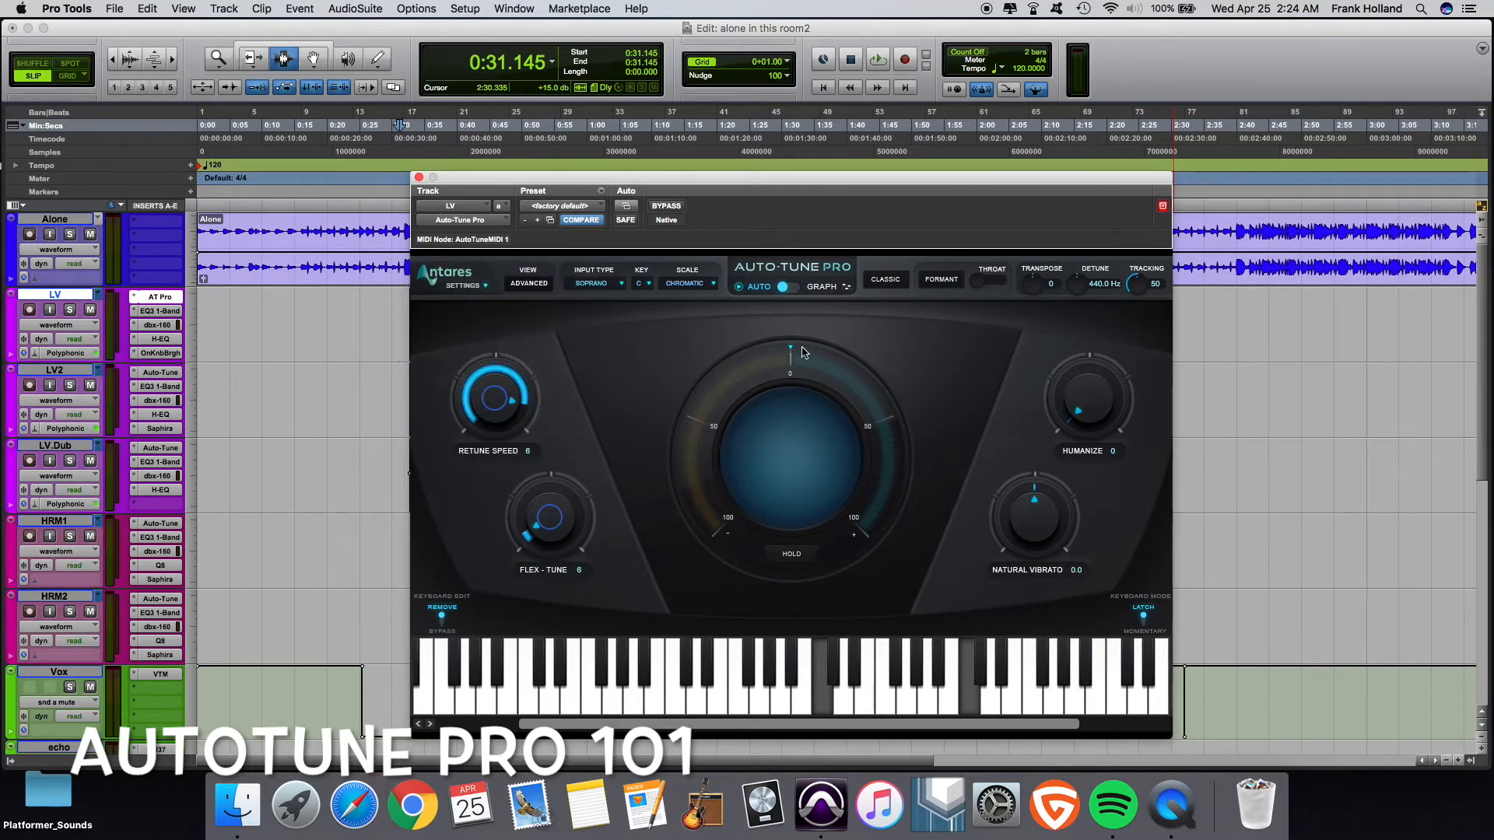
click(782, 287)
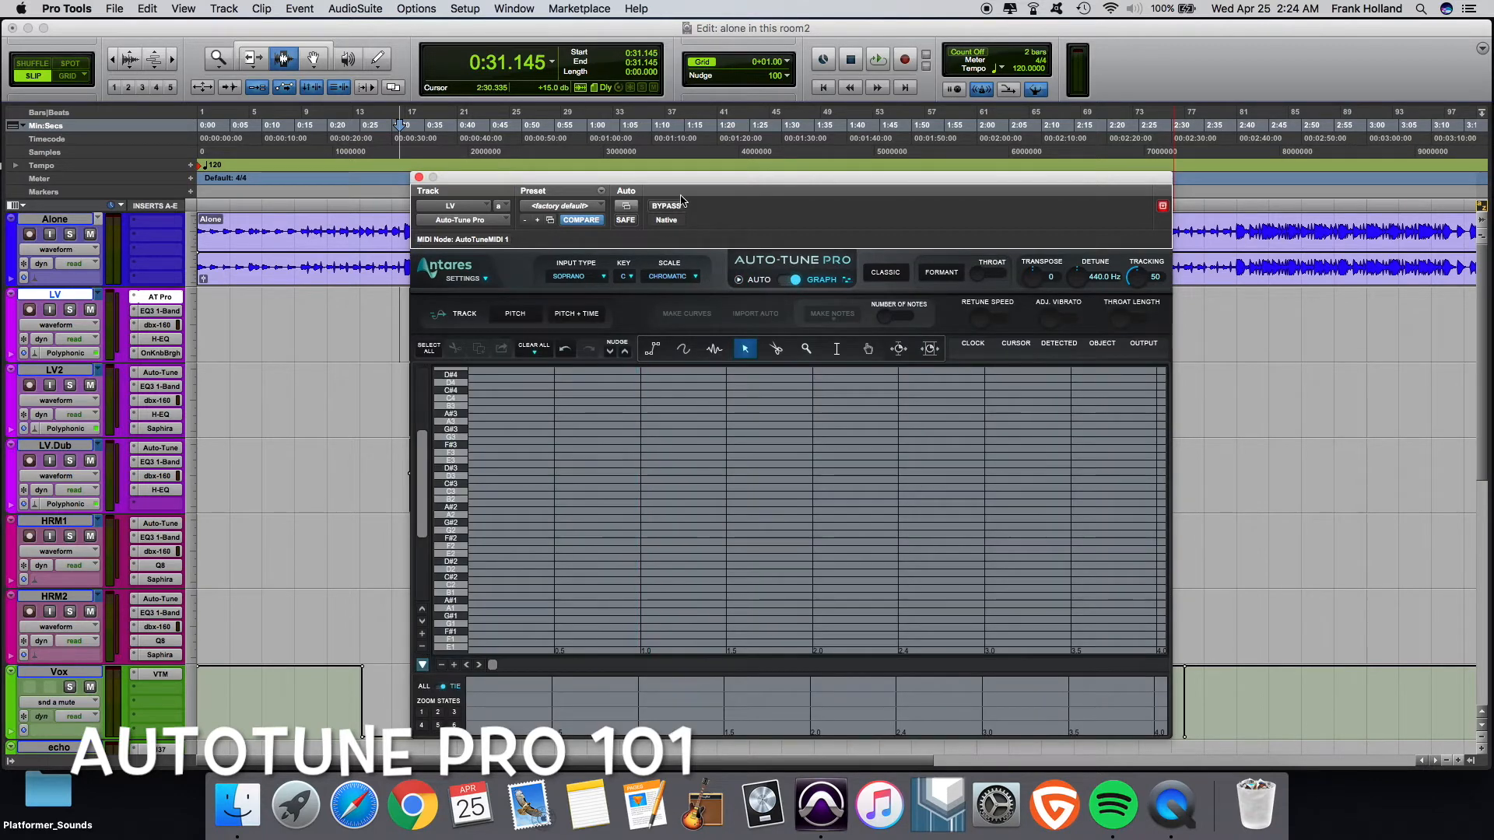
drag(685, 178, 678, 110)
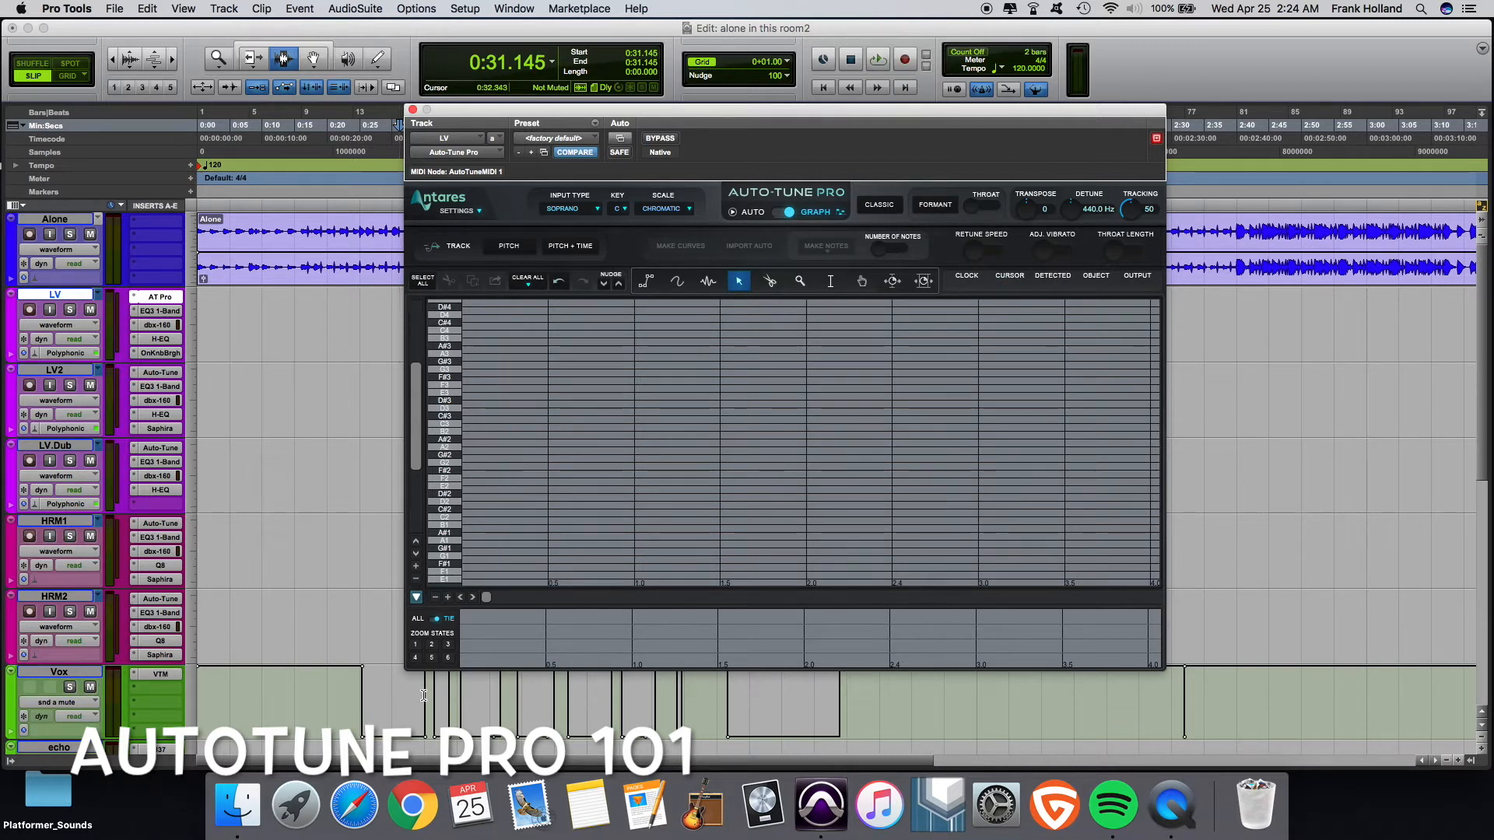
- Enable Pitch + Time tracking and play back the vocal so its pitch is captured in the graph
click(432, 644)
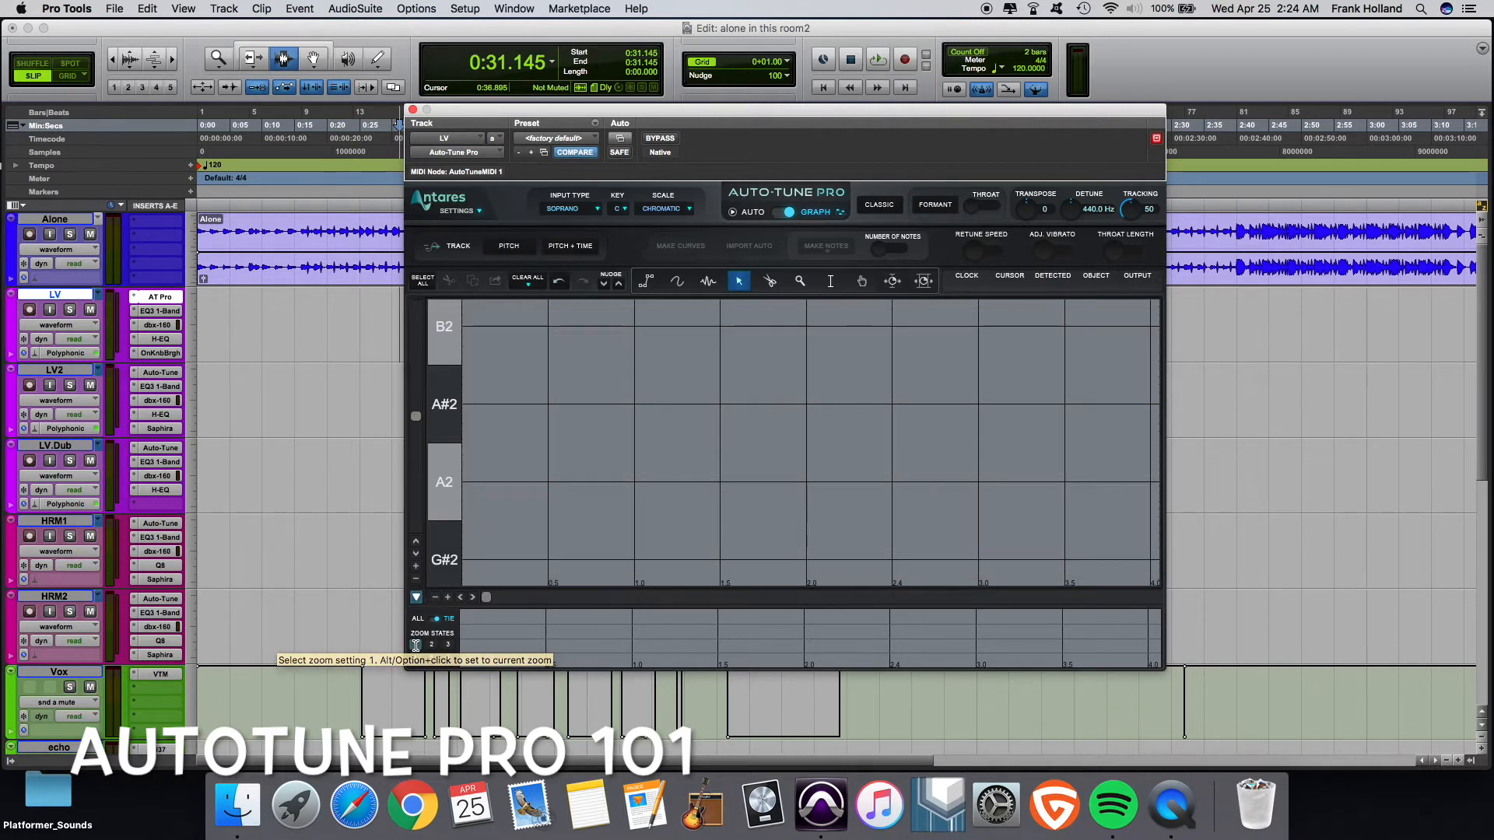
click(447, 644)
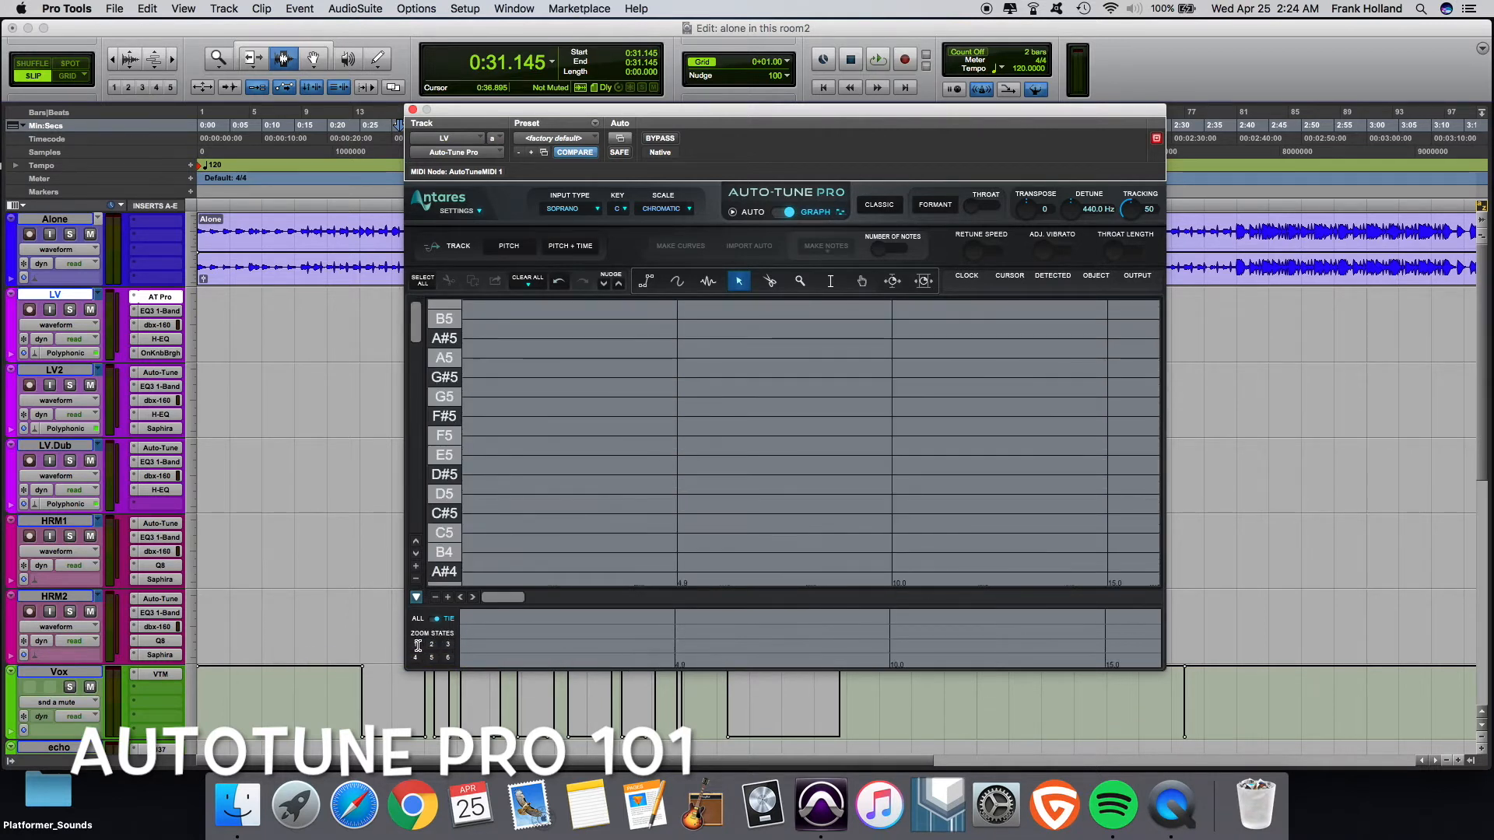
click(414, 644)
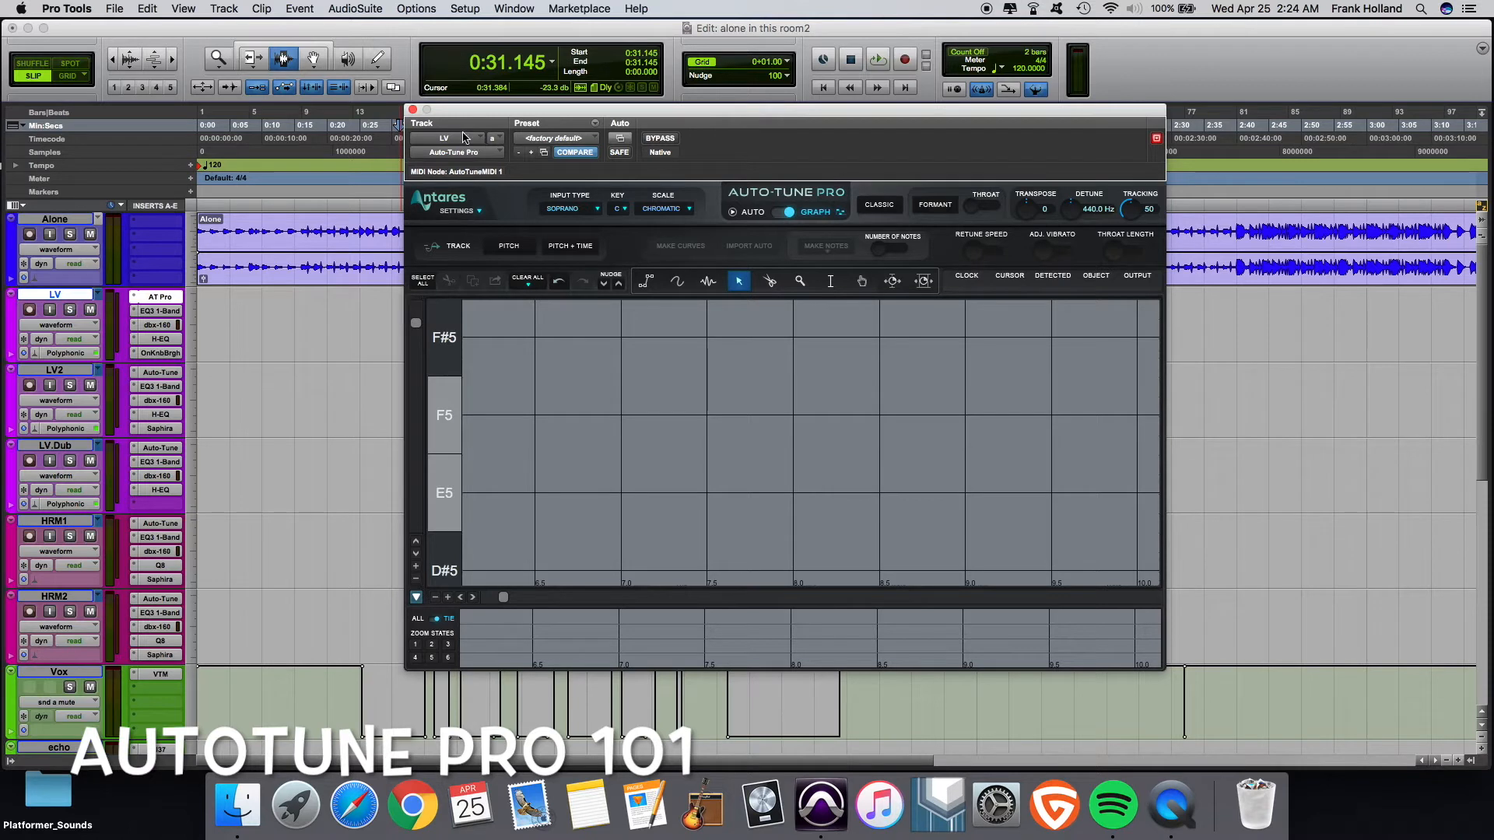
click(557, 247)
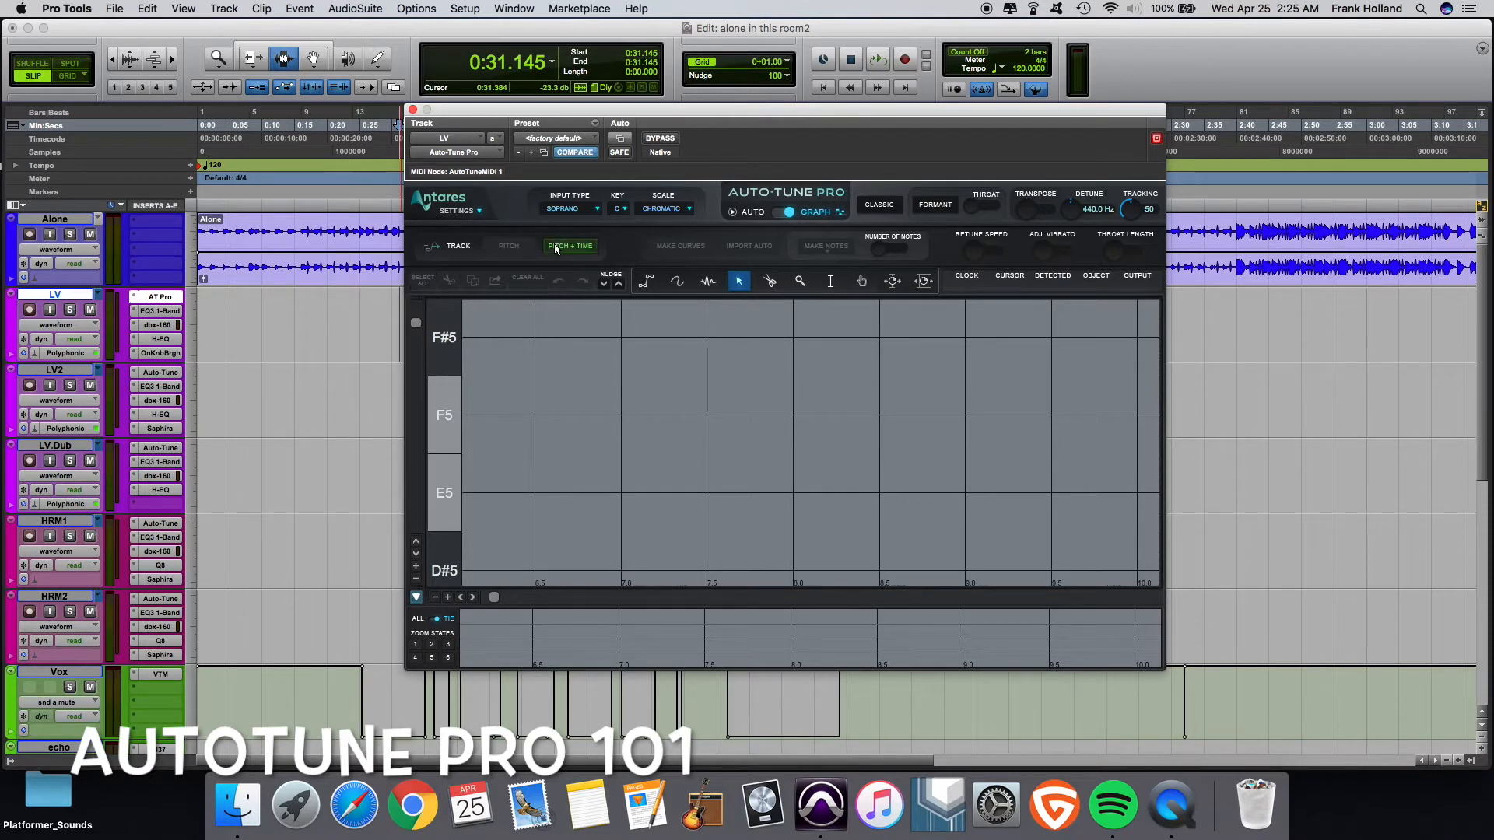
key(space)
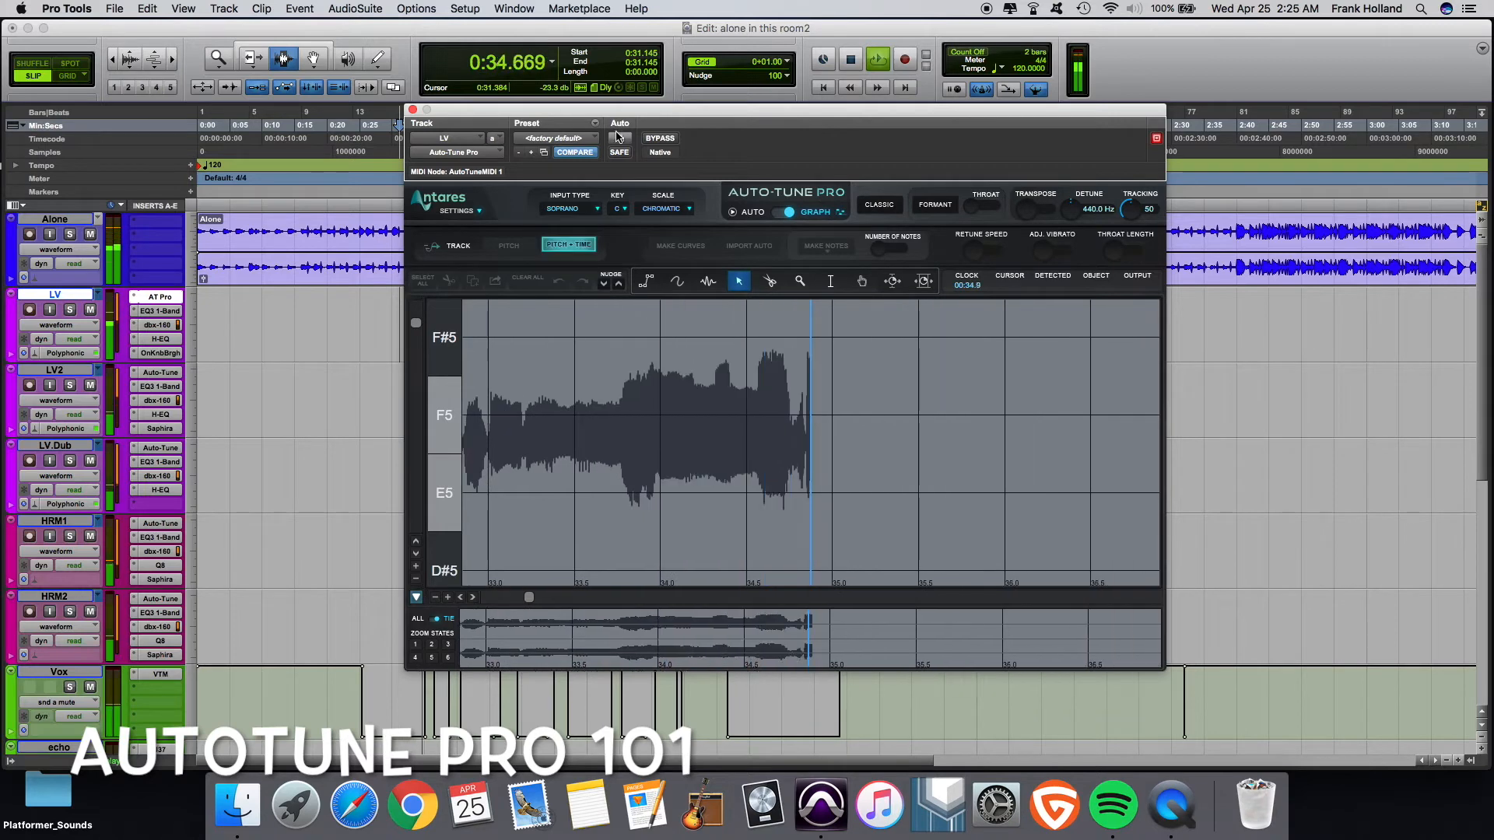
key(space)
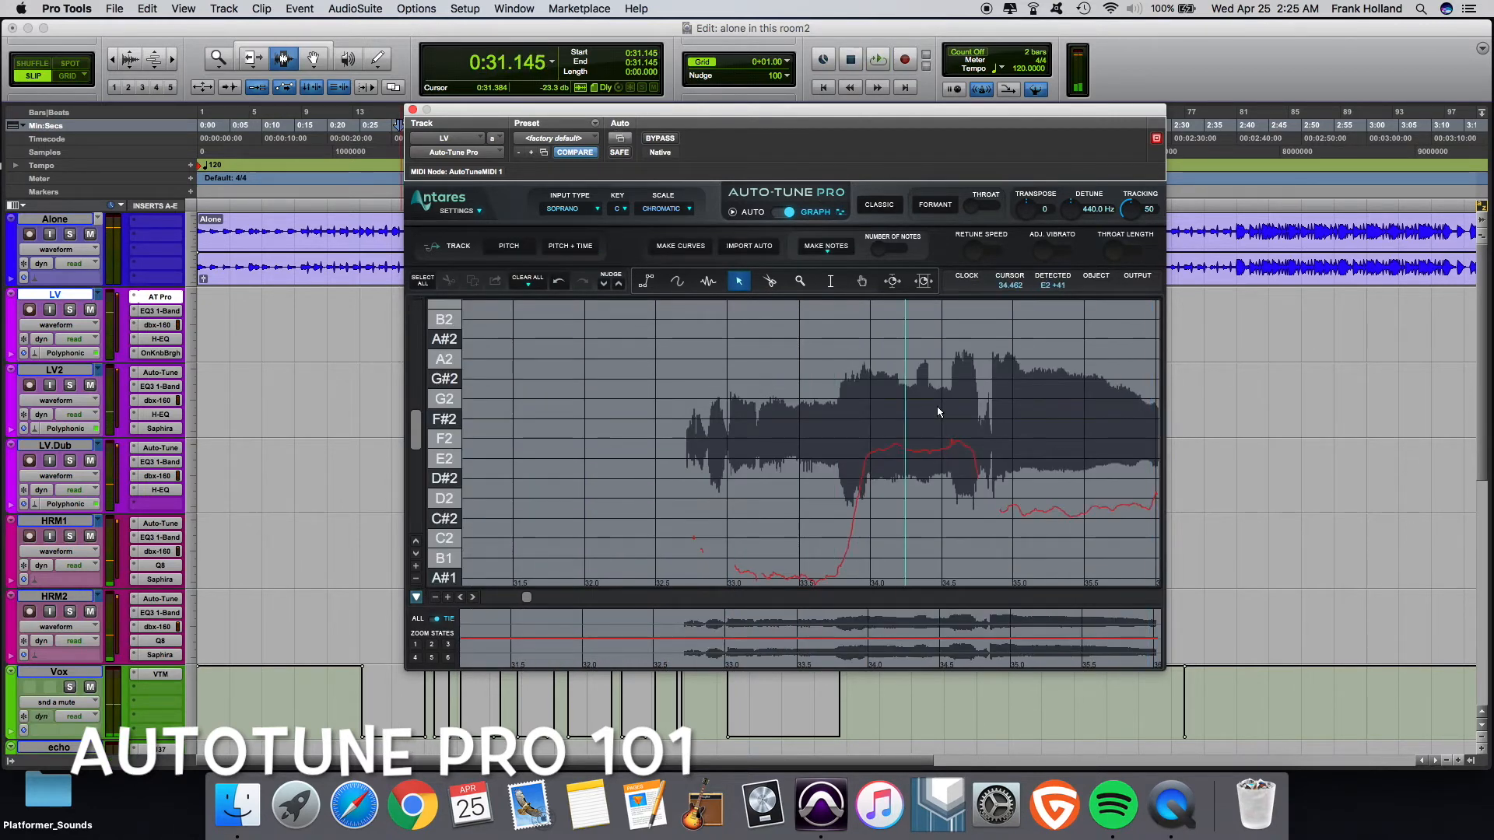
- Set the plug-in window size to 1800 by 900 in Settings Preferences and save
click(431, 645)
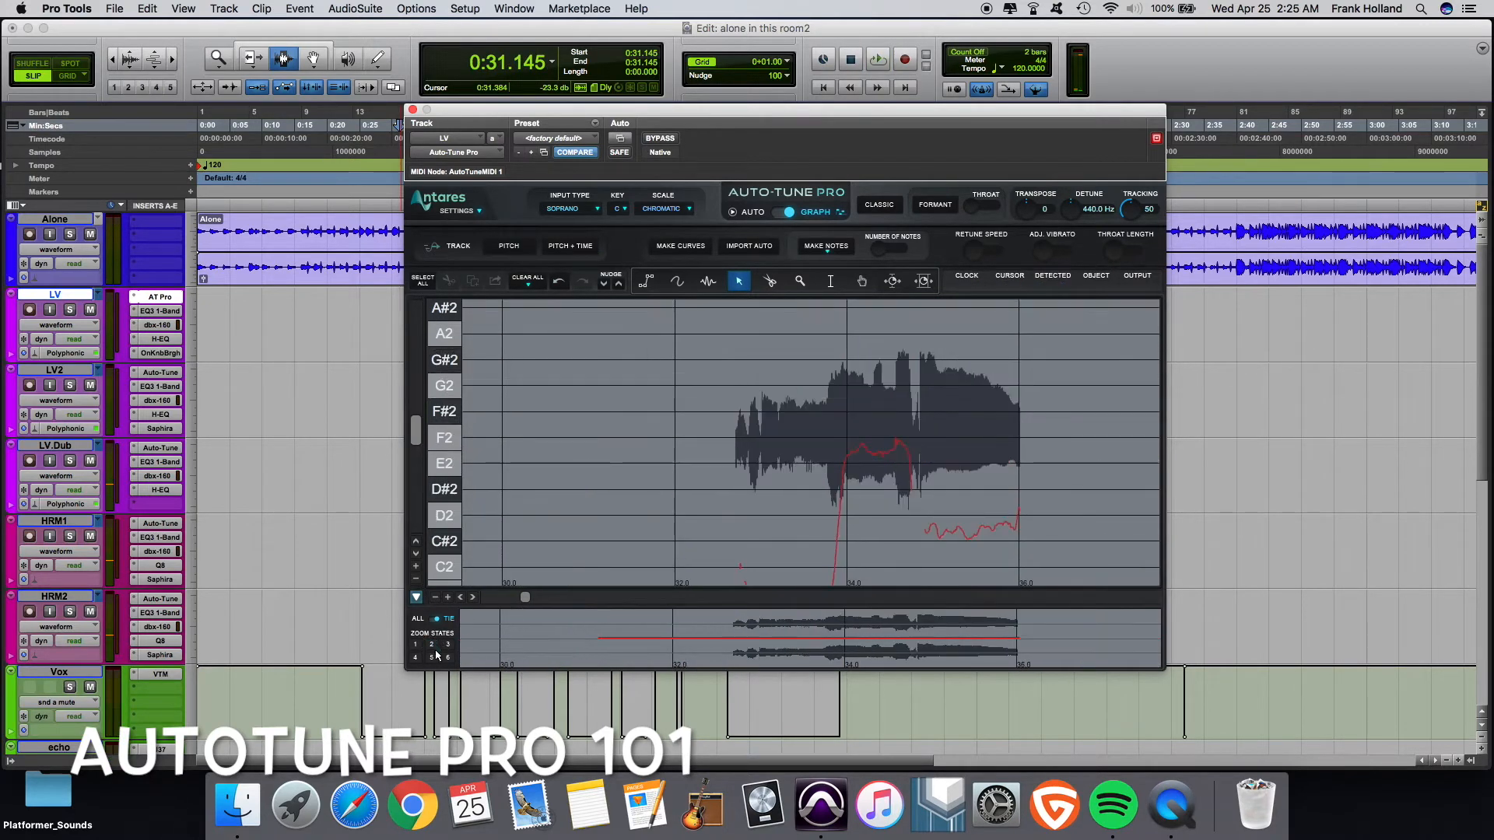
click(448, 657)
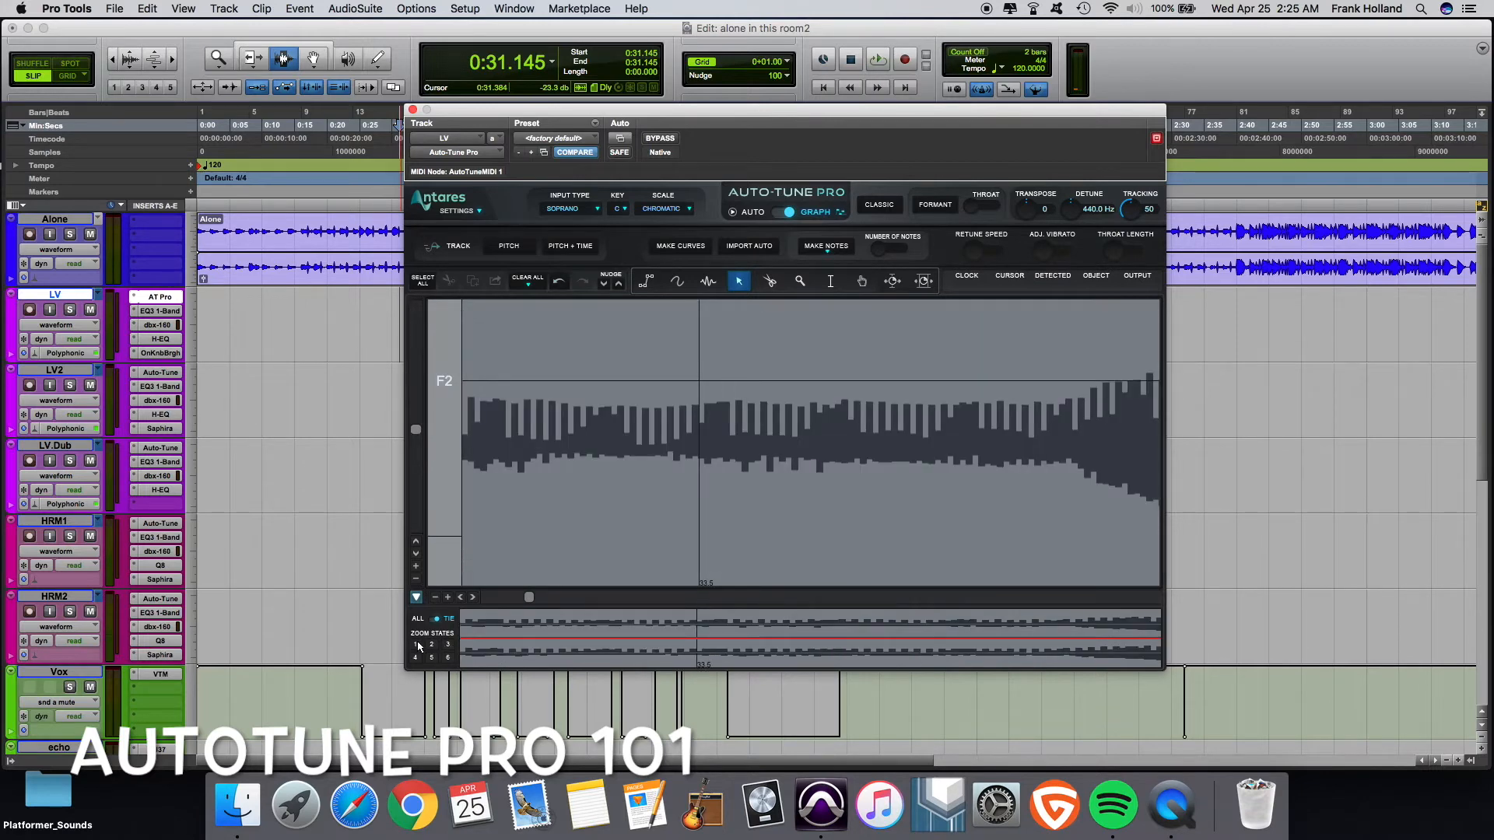
click(416, 645)
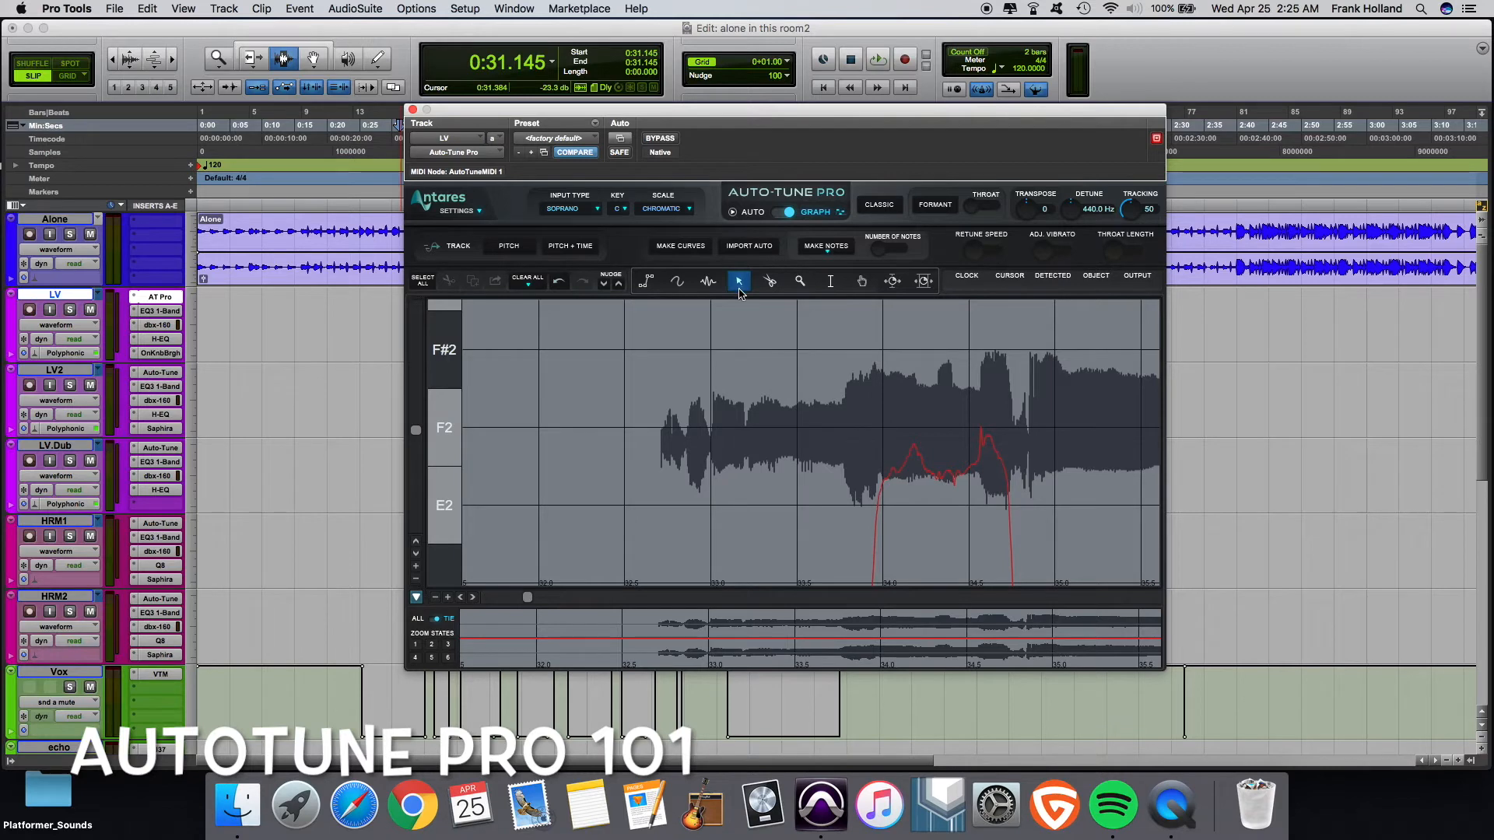
click(475, 212)
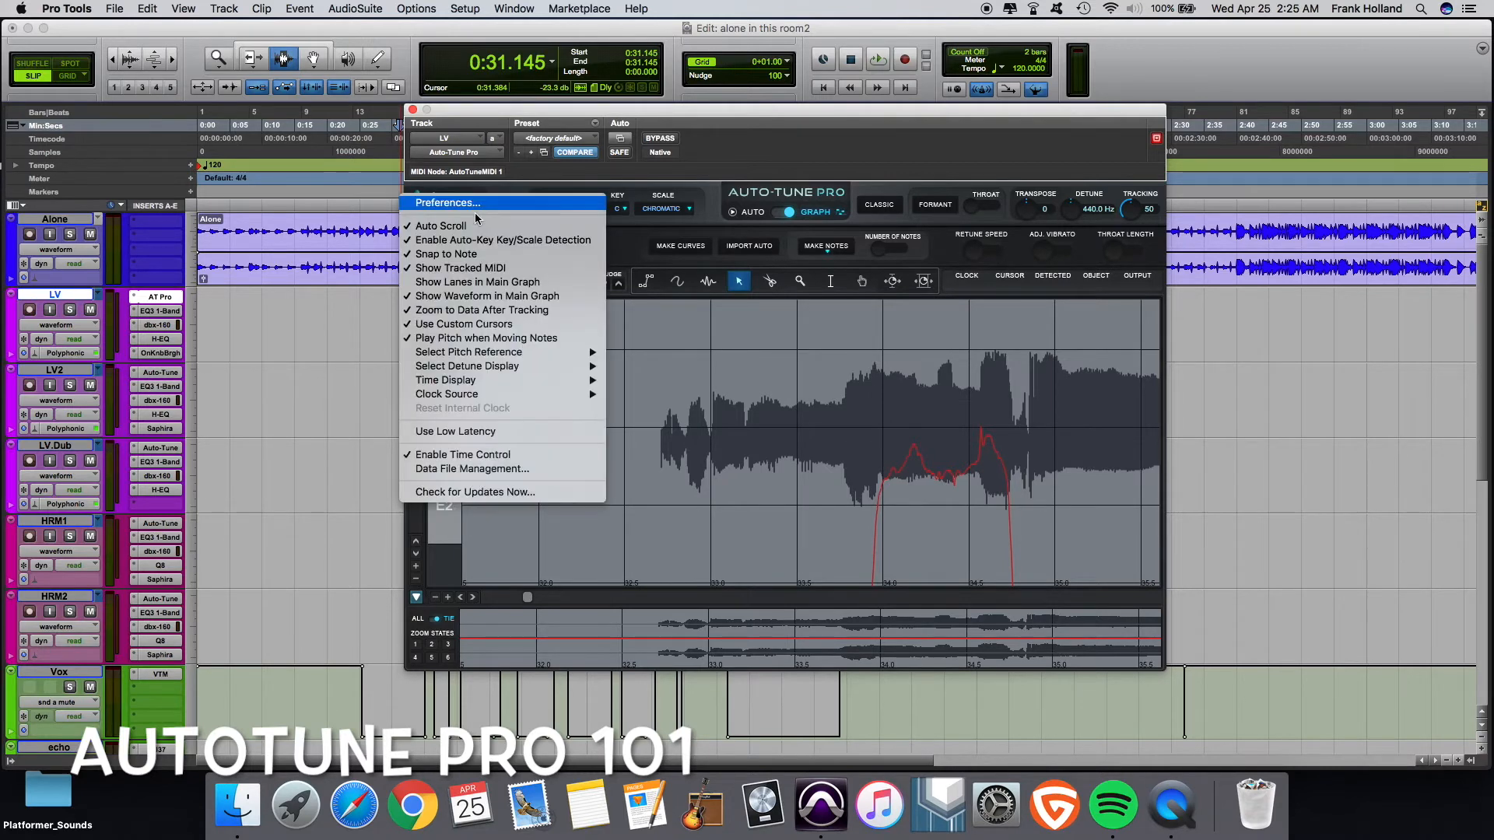
click(473, 204)
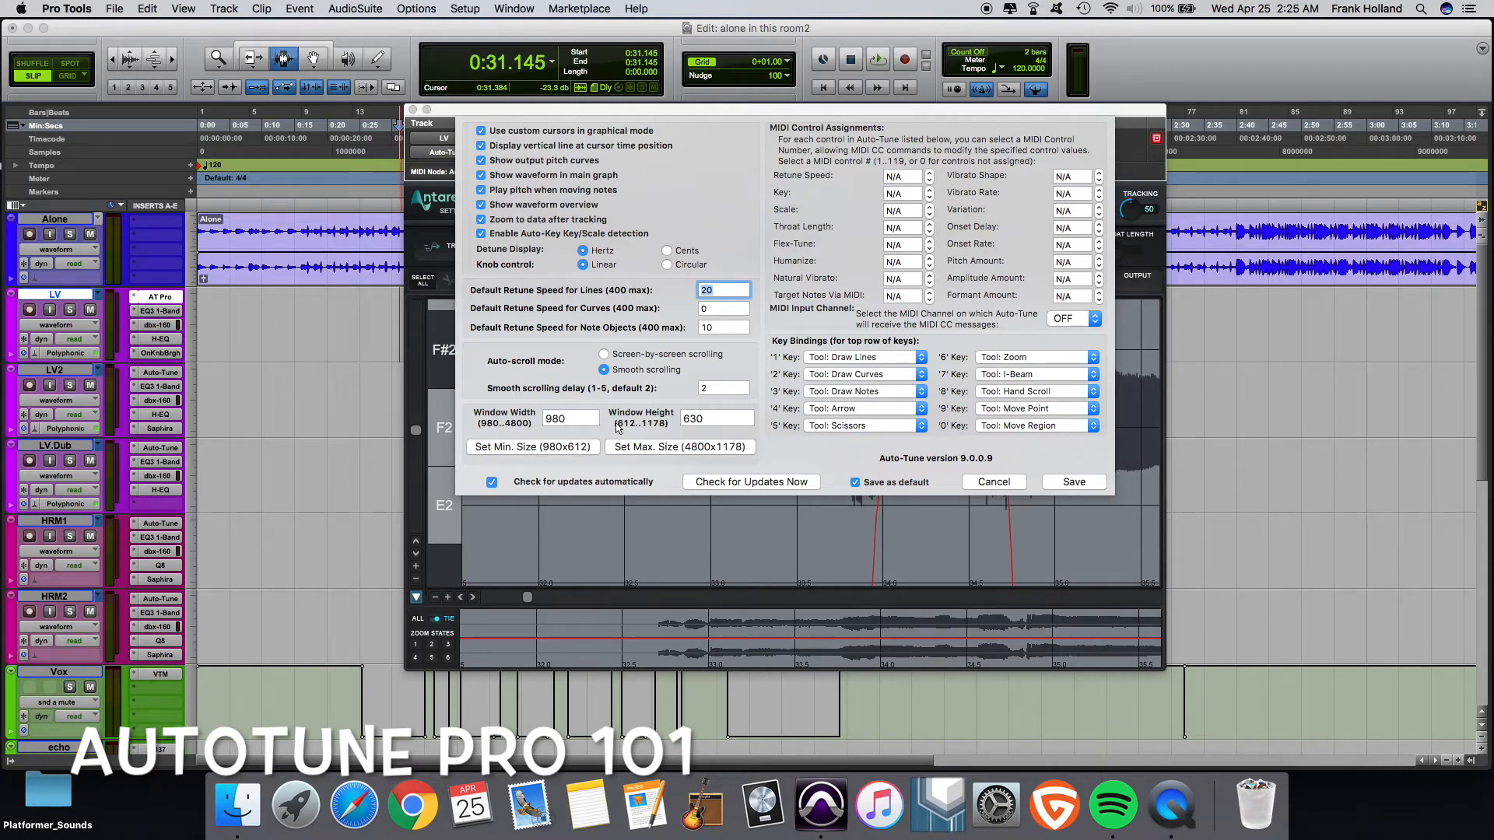
drag(580, 420, 521, 425)
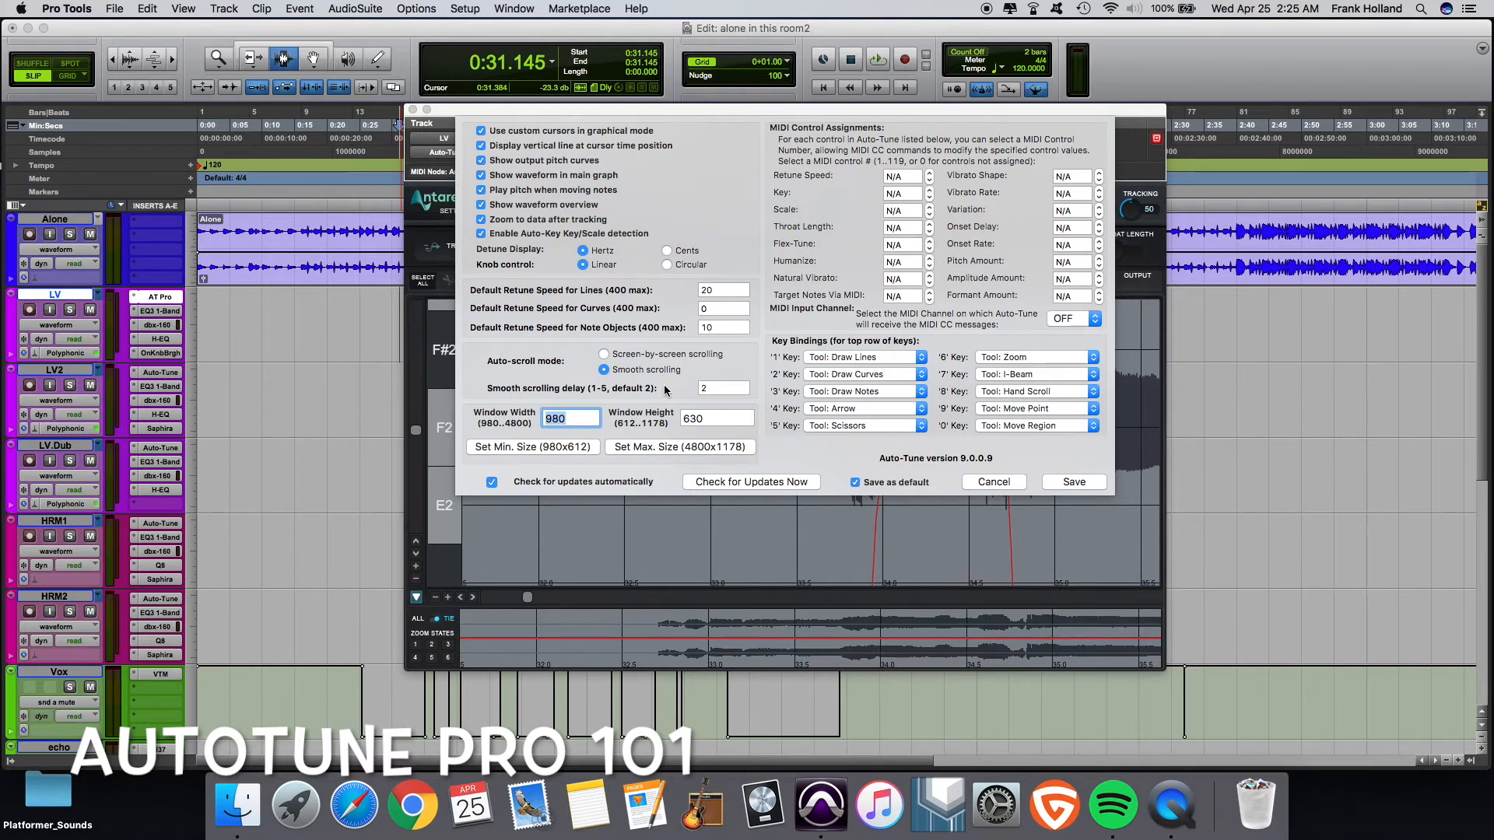
text(1800)
click(714, 419)
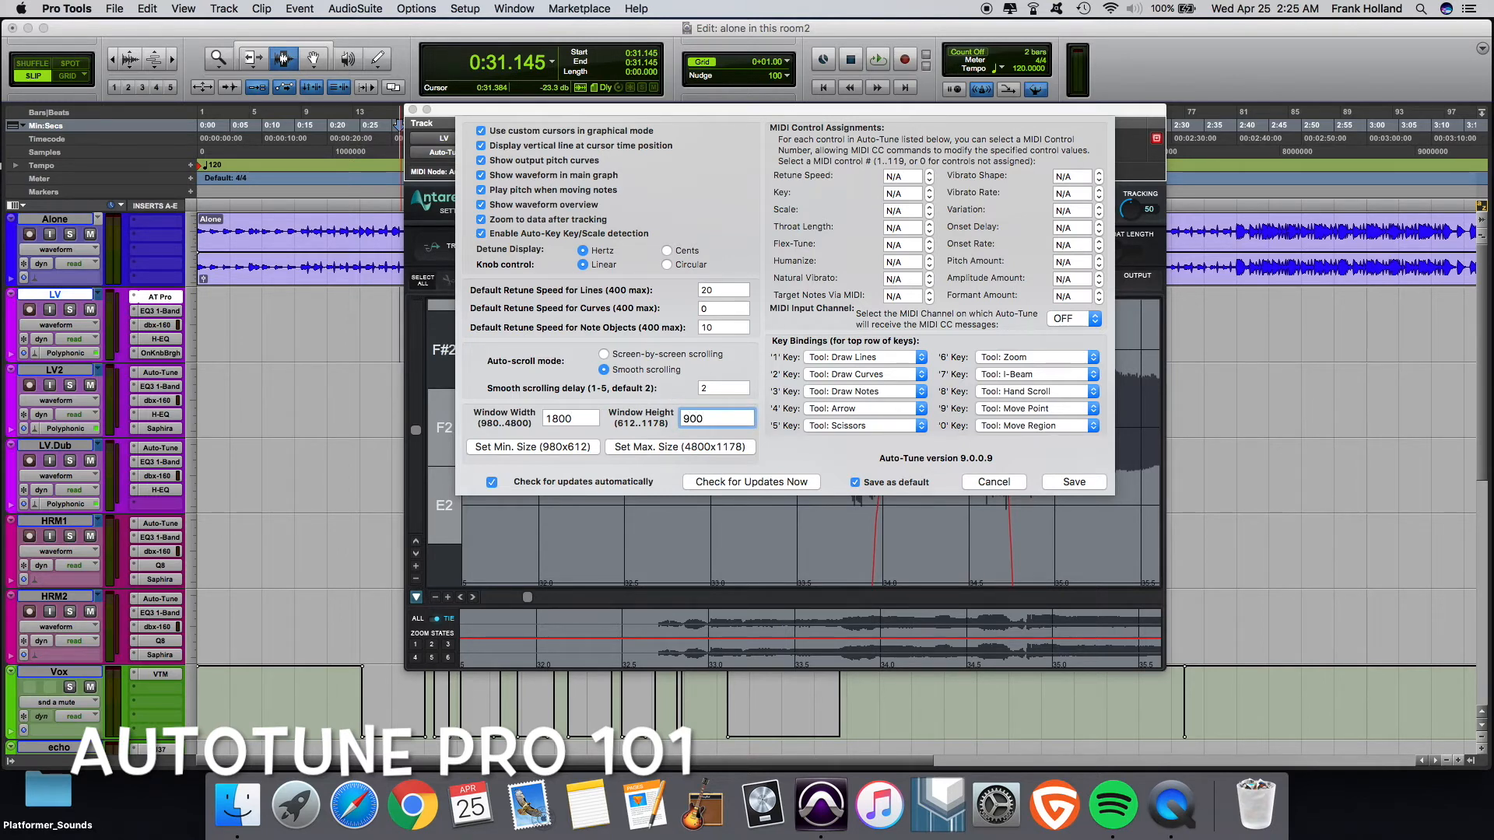
click(1086, 482)
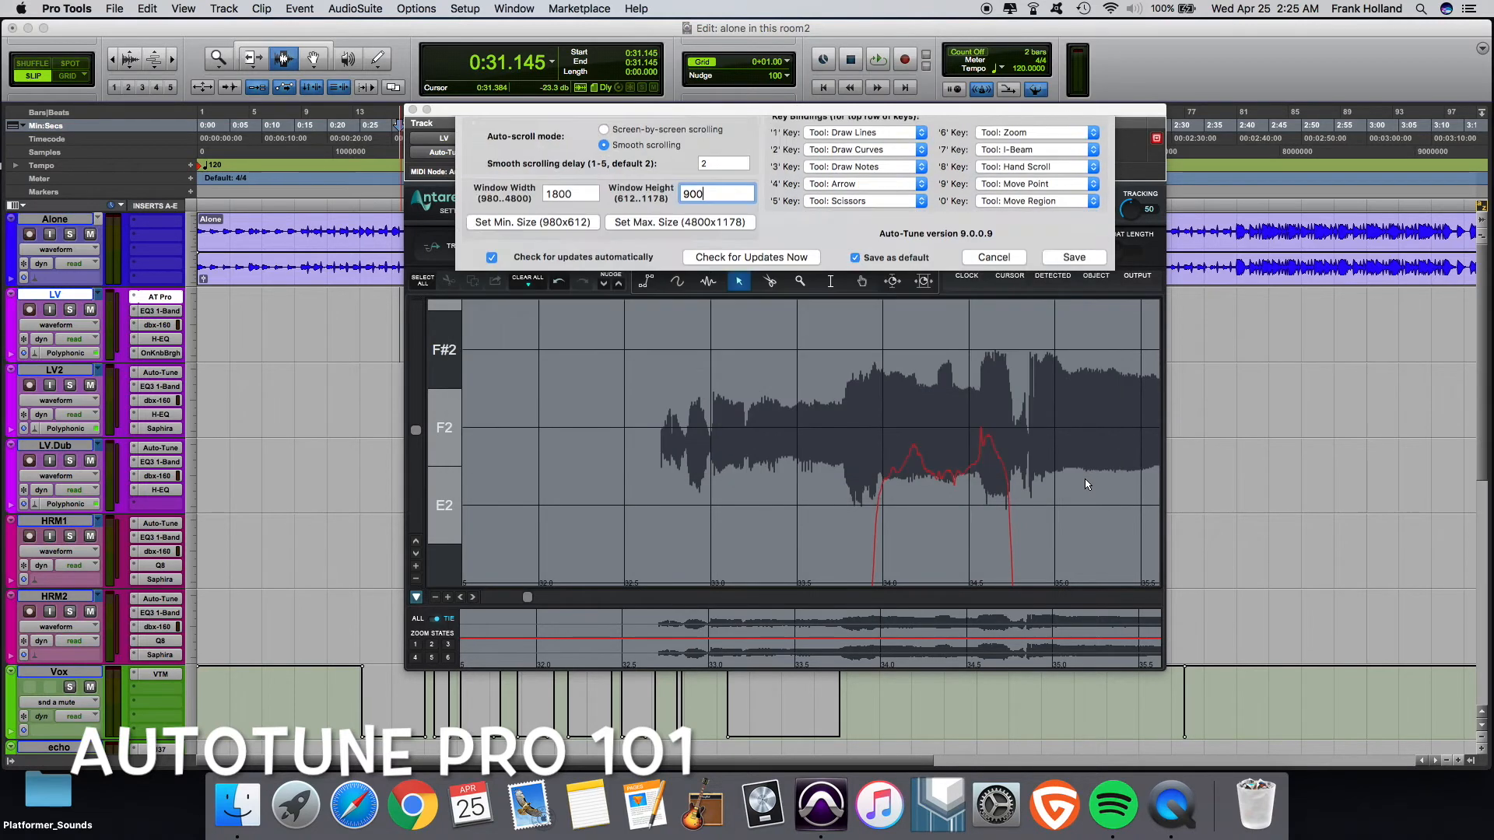
- Reposition the enlarged plug-in window and dismiss the low RAM alert
drag(885, 113, 515, 4)
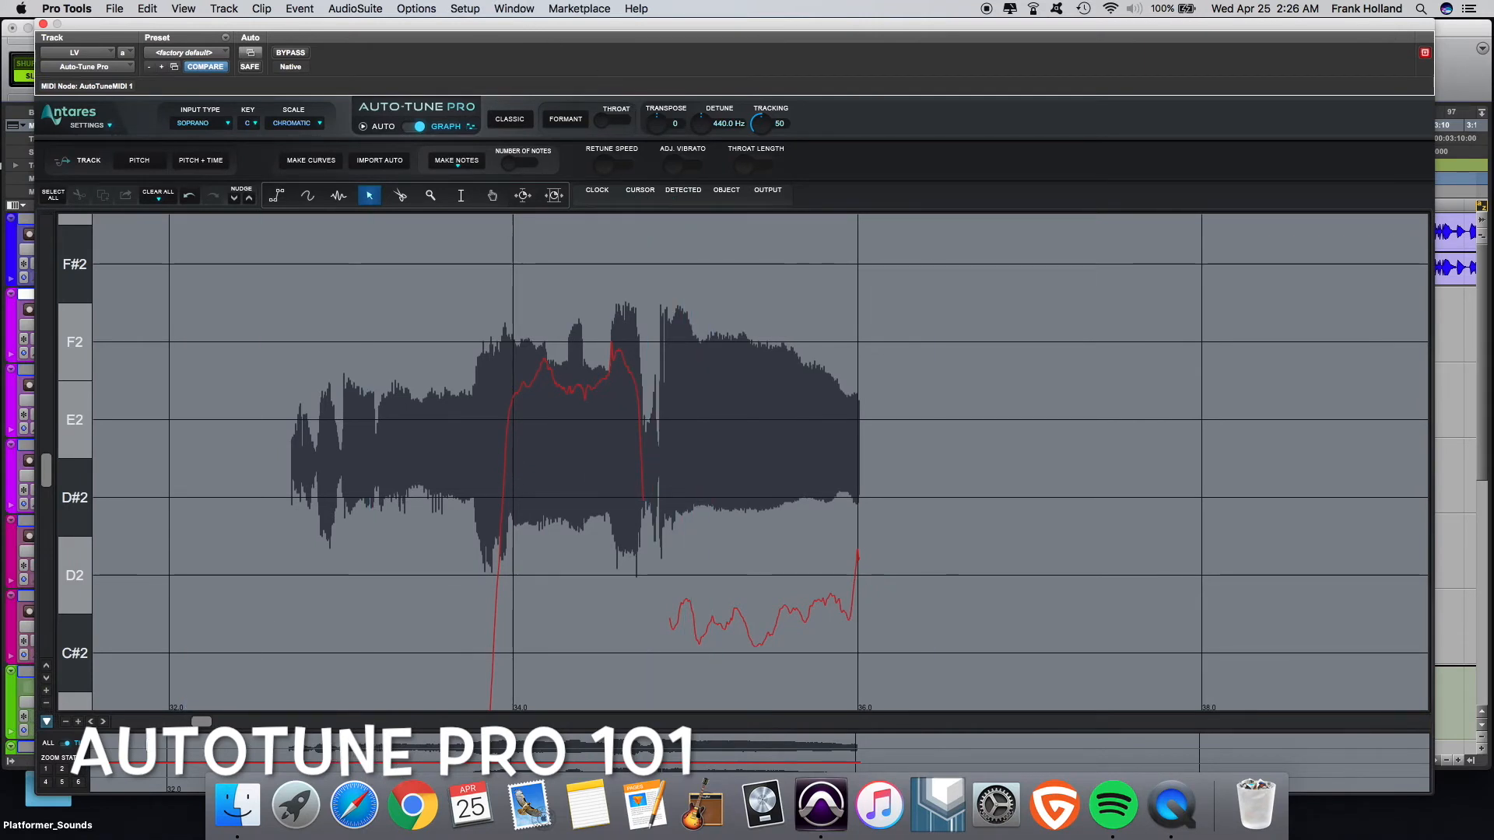
click(46, 723)
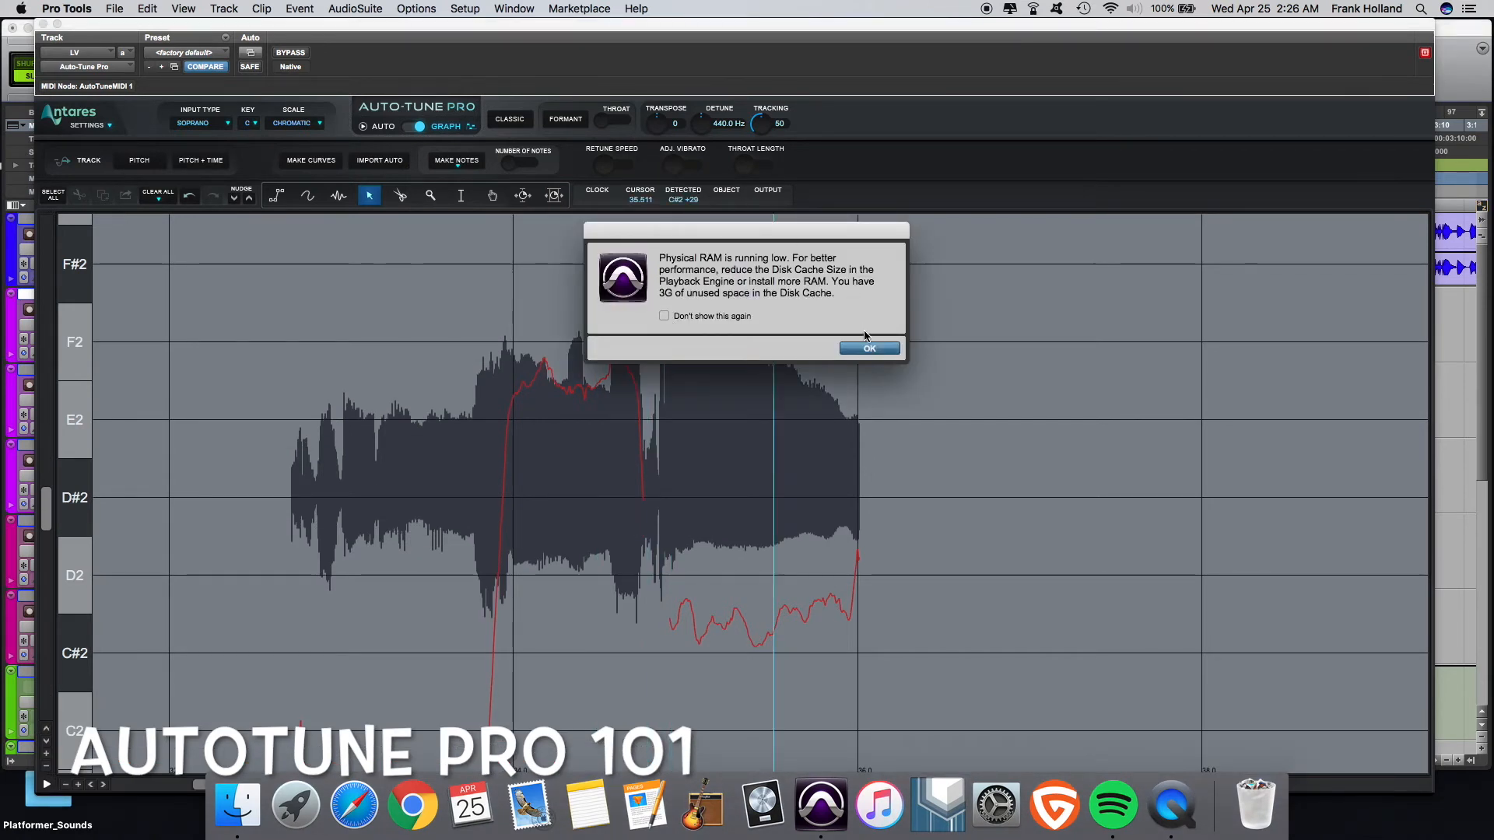
click(869, 349)
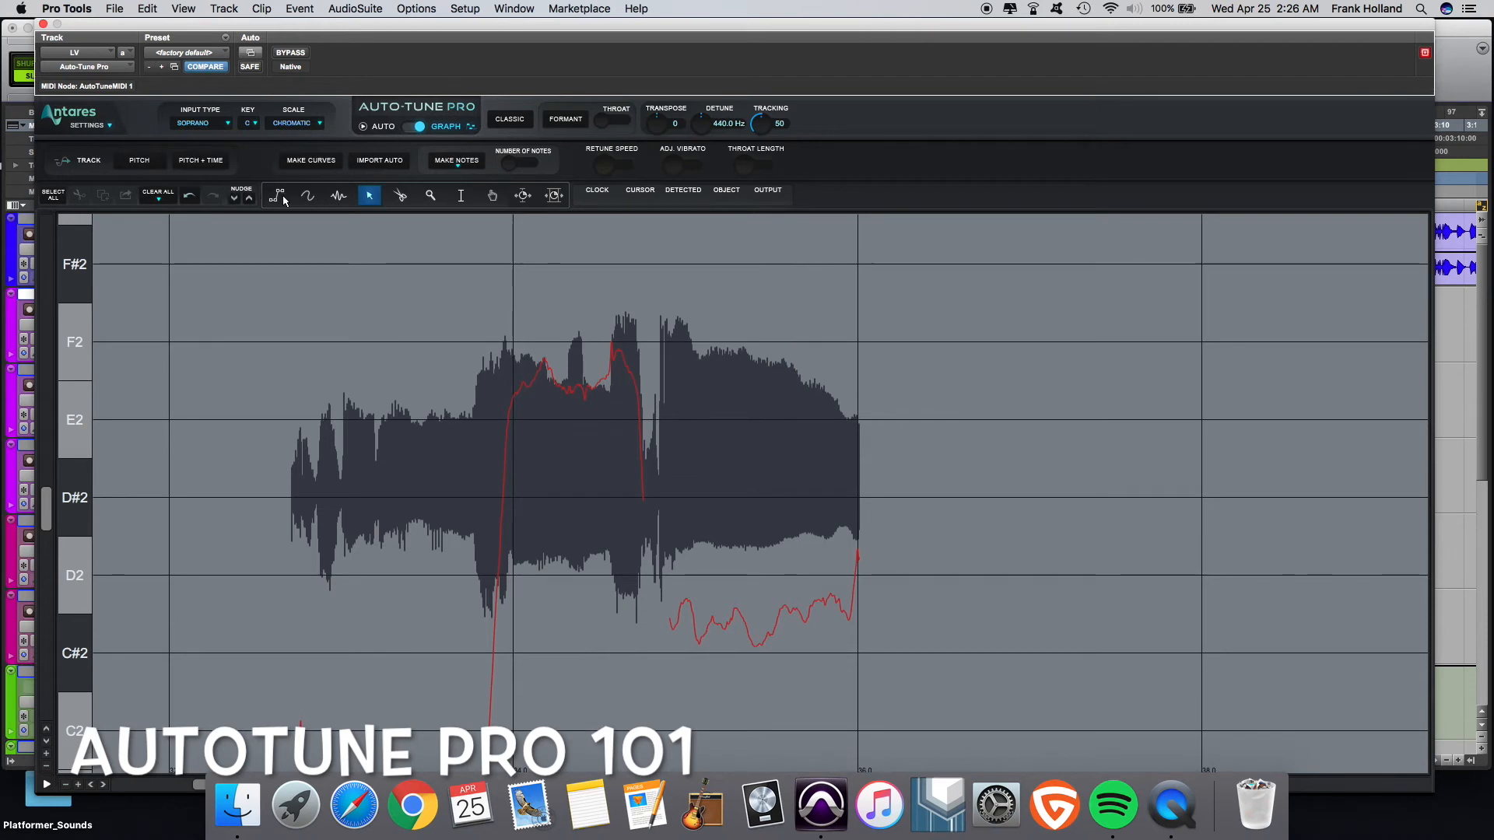
- Try out the graph editing tools on the tracked pitch curve and reposition the window
click(306, 199)
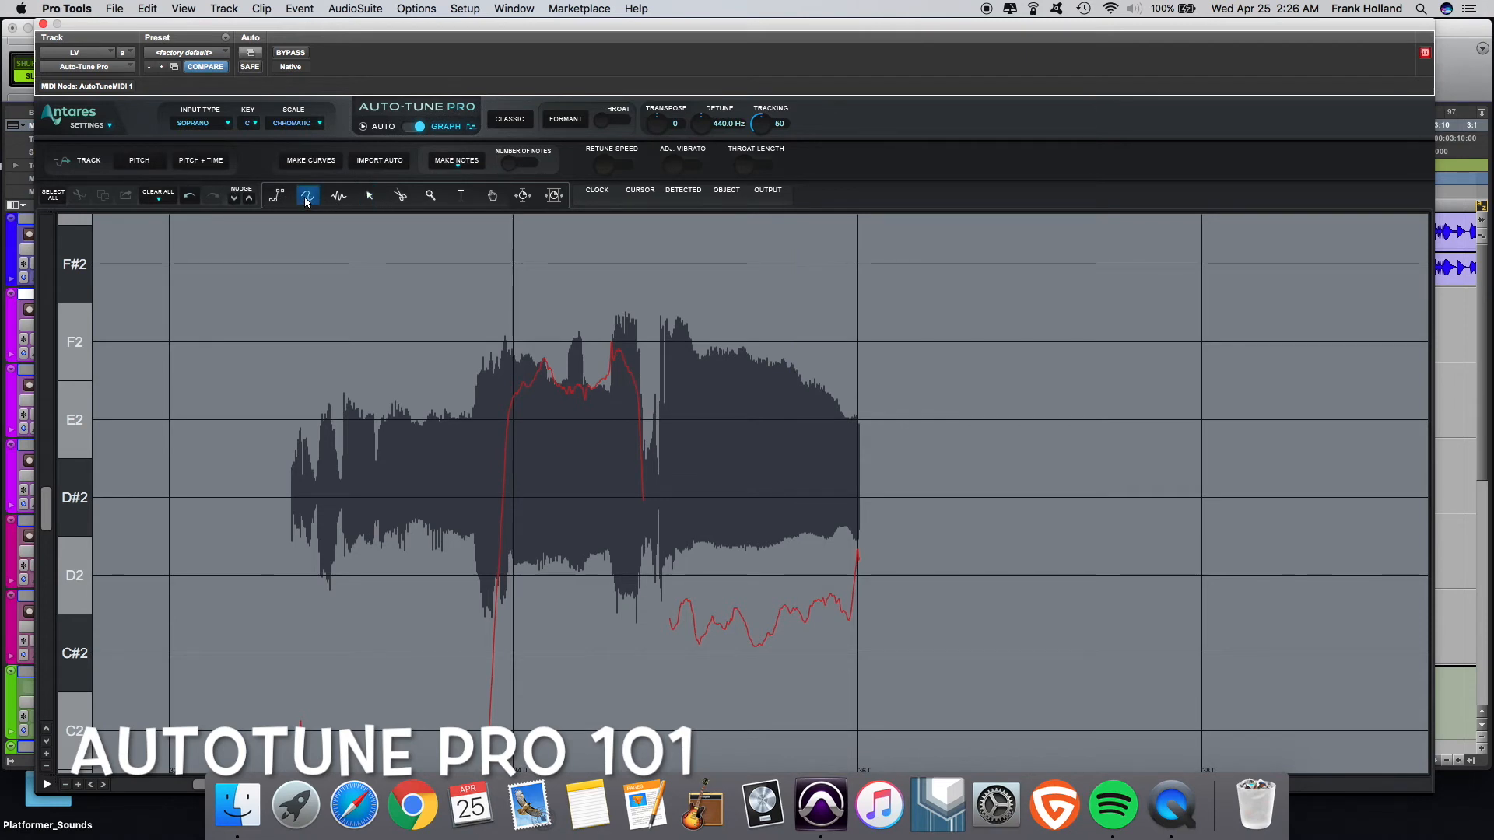
click(345, 199)
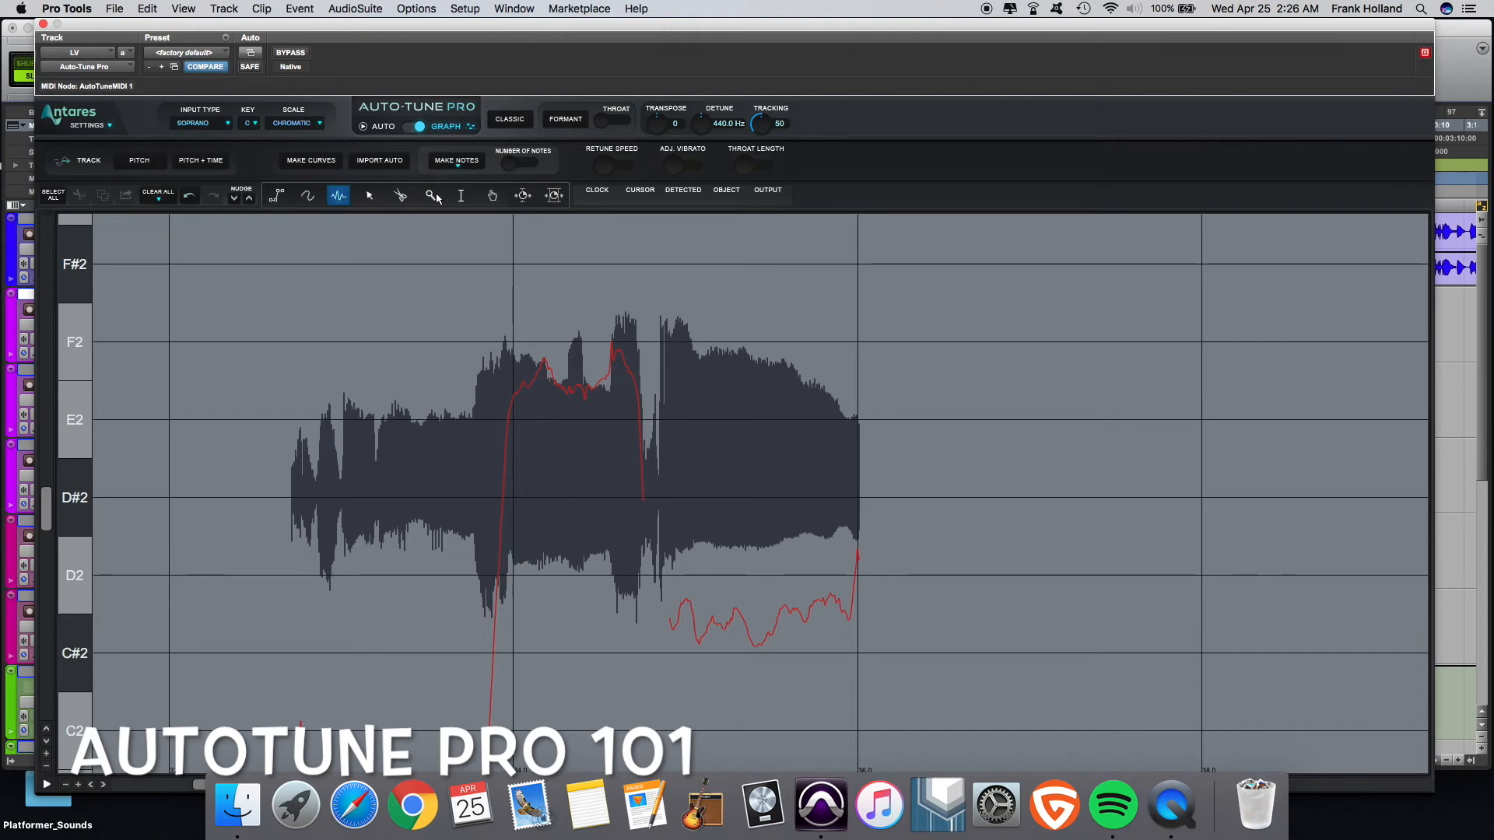
click(523, 196)
drag(274, 384, 329, 386)
click(554, 195)
drag(482, 358, 652, 353)
click(378, 337)
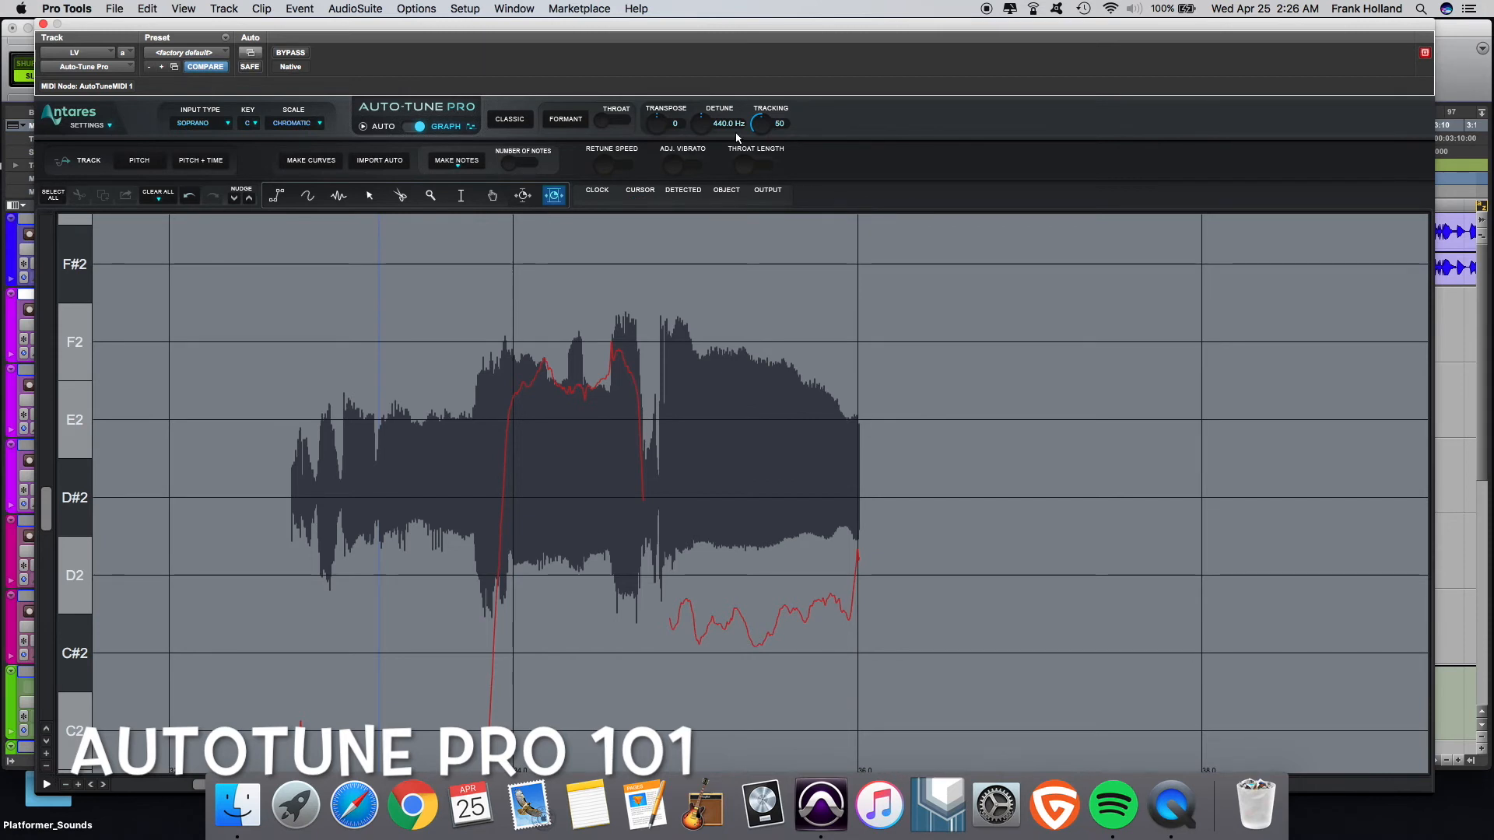
drag(622, 30, 631, 75)
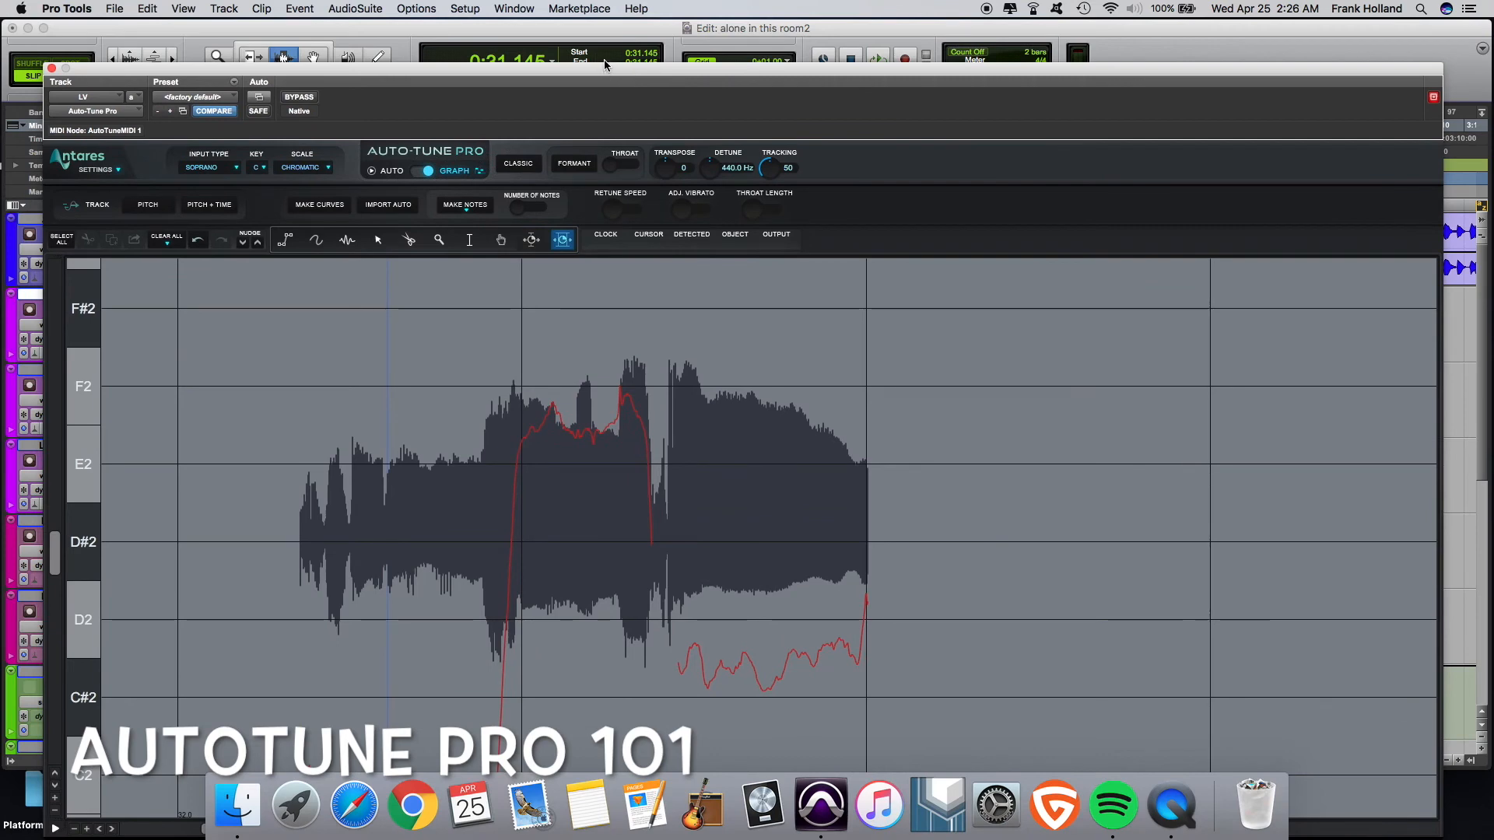
- Close the Auto-Tune Pro window and replace the LV track's insert with Auto-Key (mono)
click(50, 71)
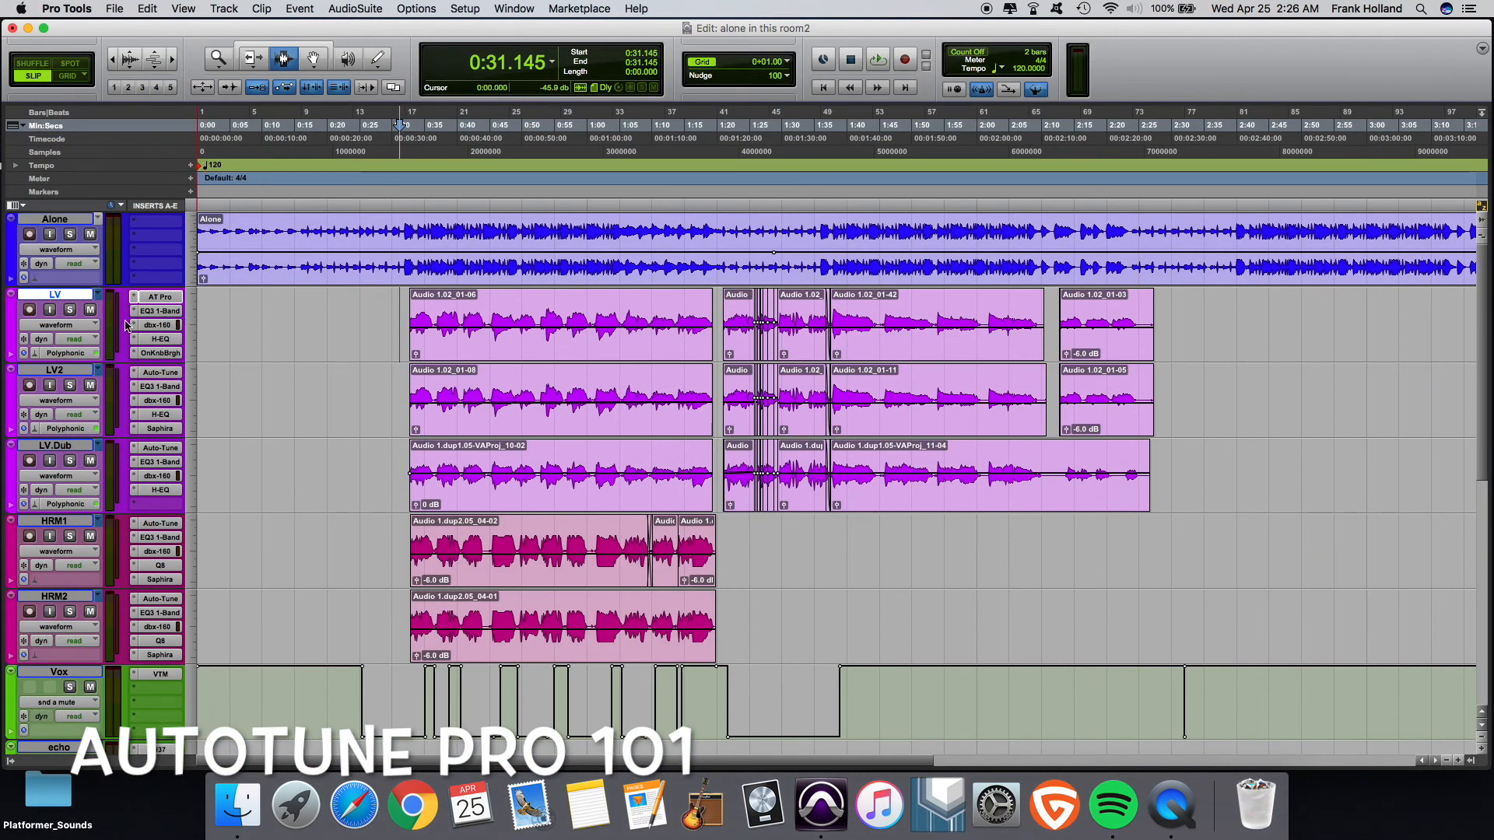
click(148, 298)
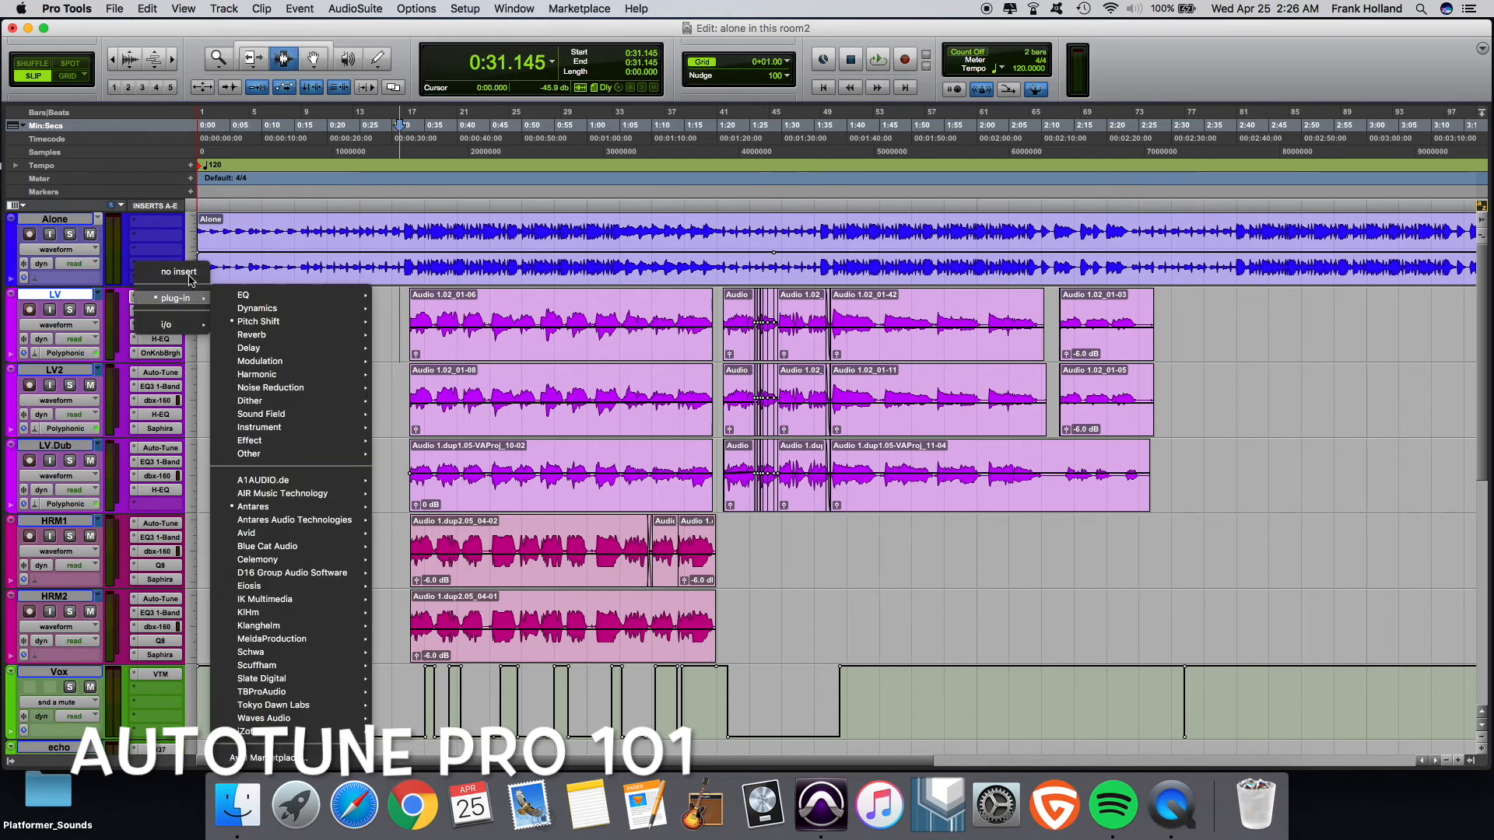
mouse_move(187, 298)
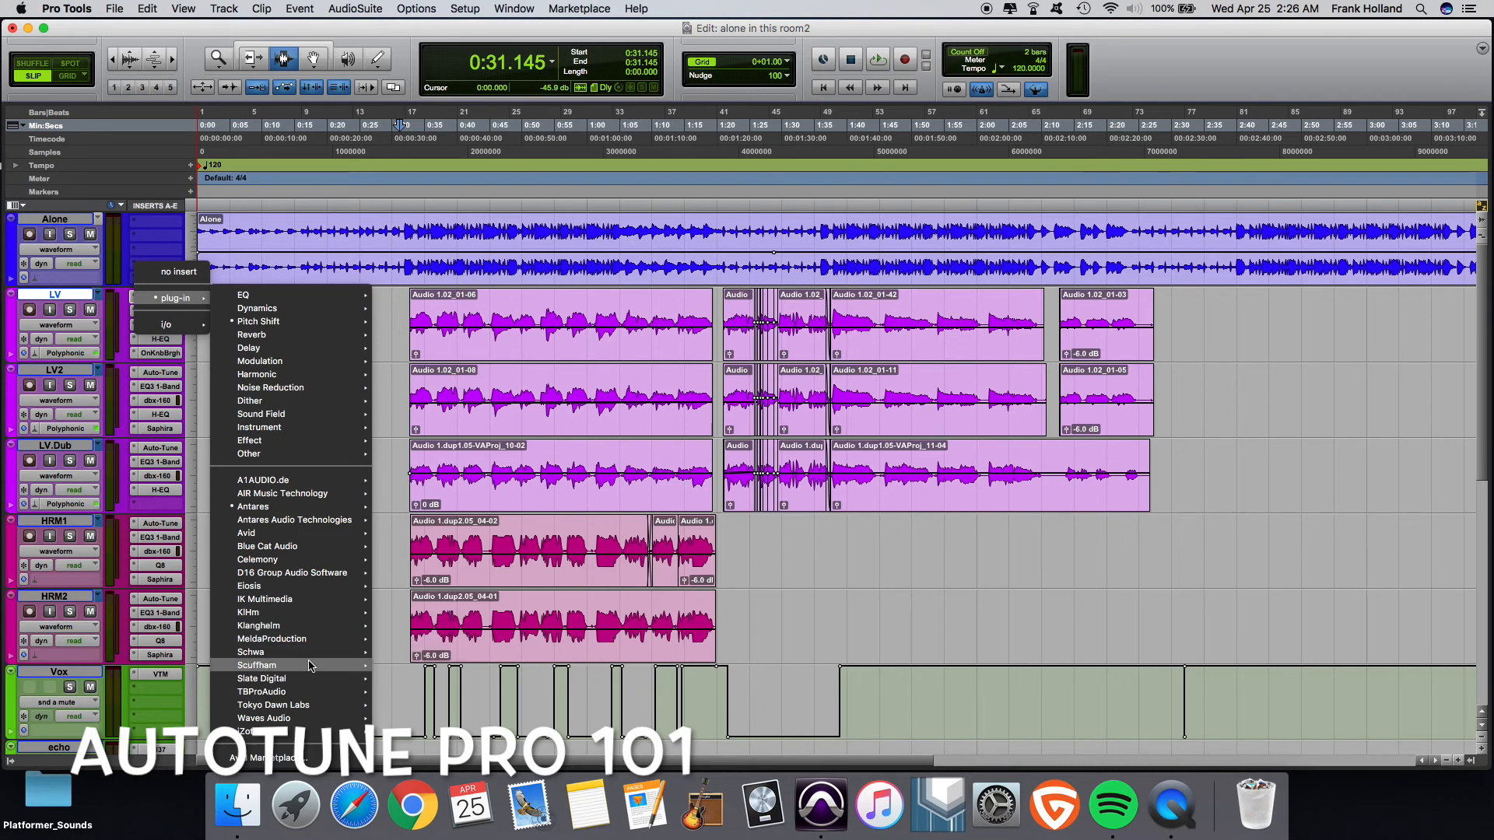
mouse_move(320, 611)
mouse_move(318, 508)
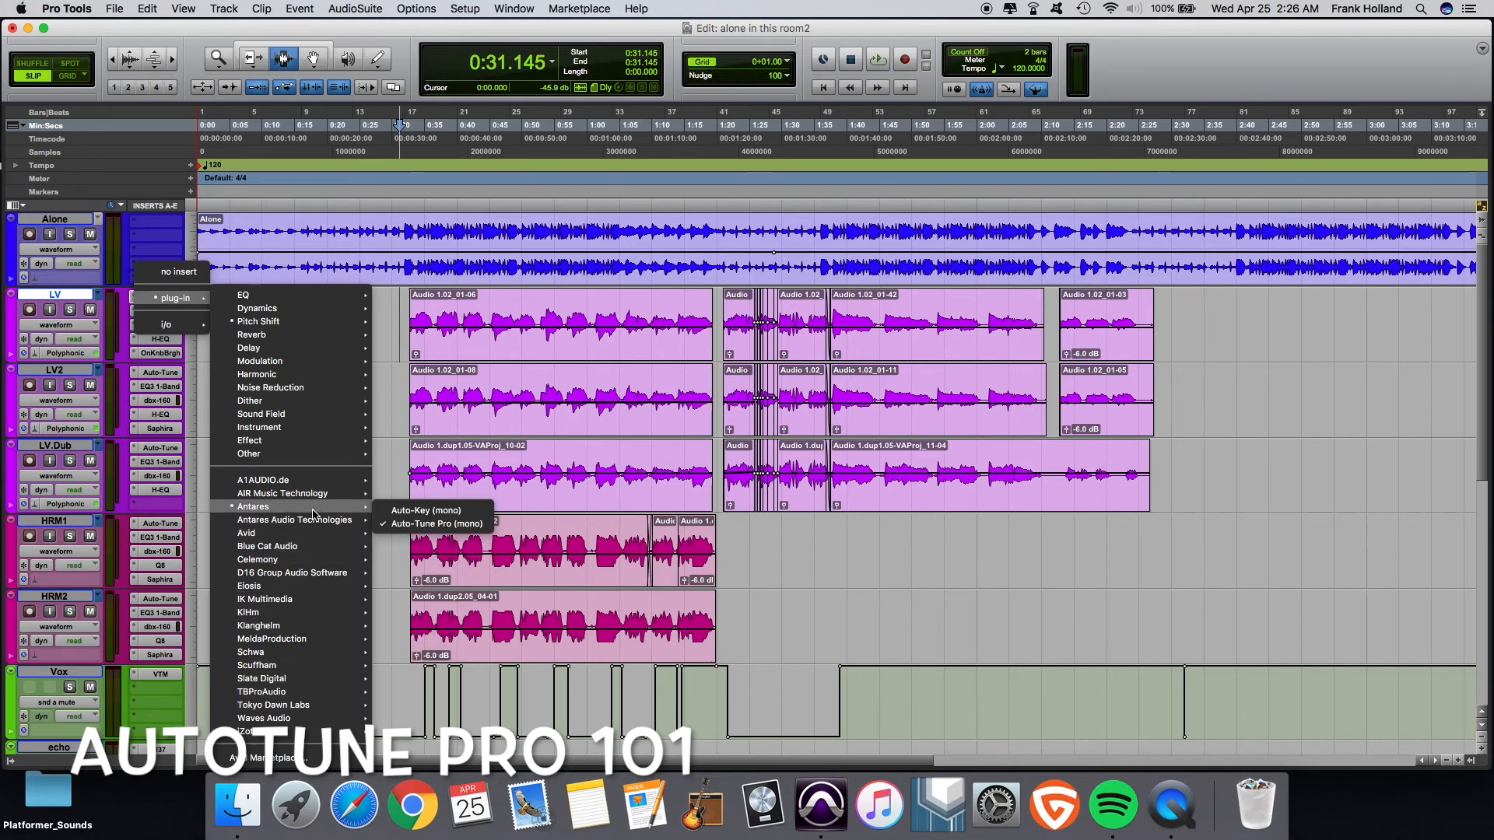
click(418, 512)
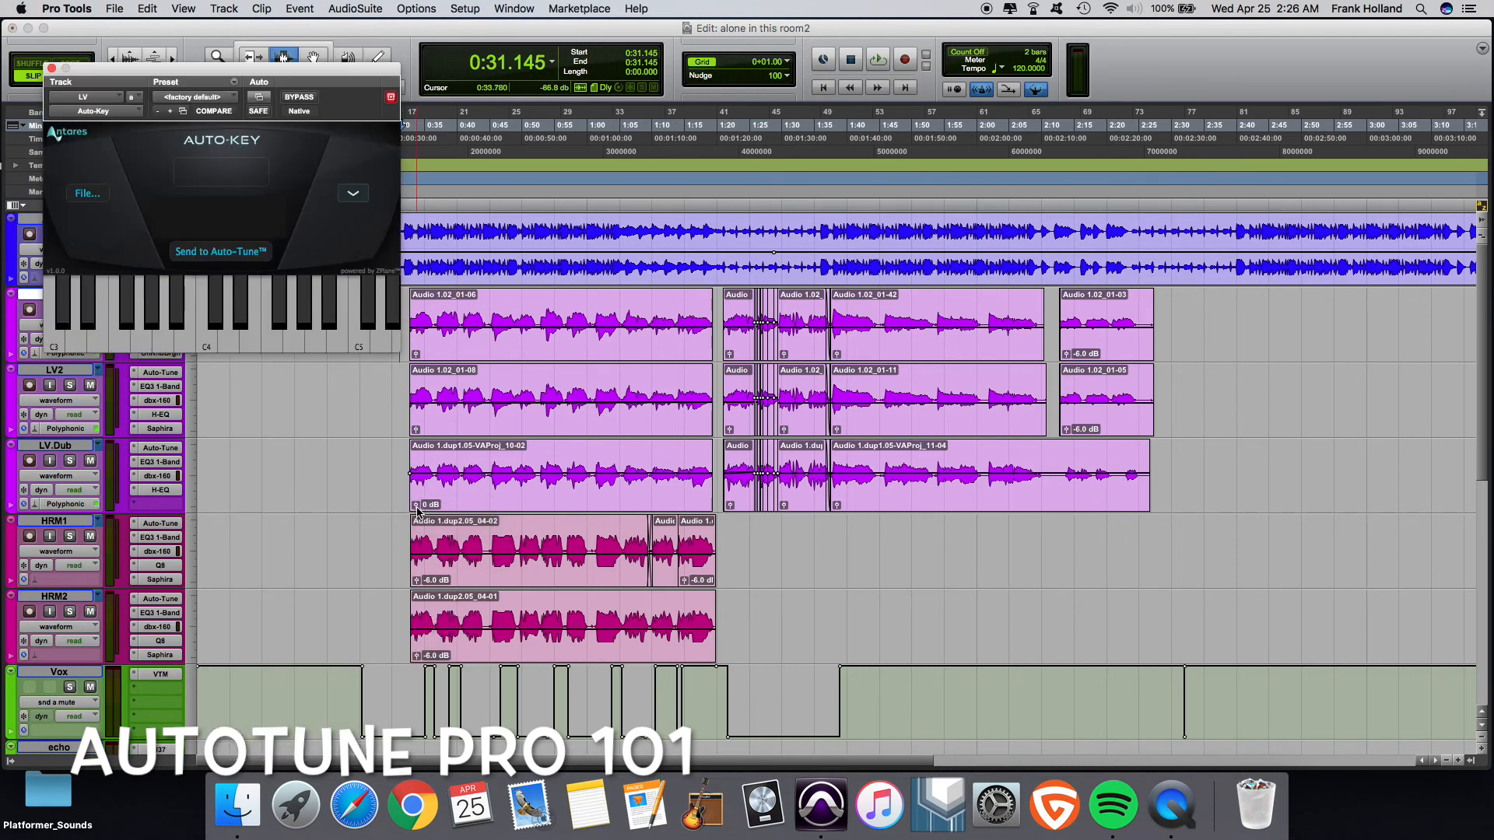
- Reposition the Auto-Key window, play the vocal so Auto-Key detects its key, and send the key to Auto-Tune
drag(280, 87, 771, 401)
click(403, 305)
key(space)
key(space)
click(405, 309)
key(space)
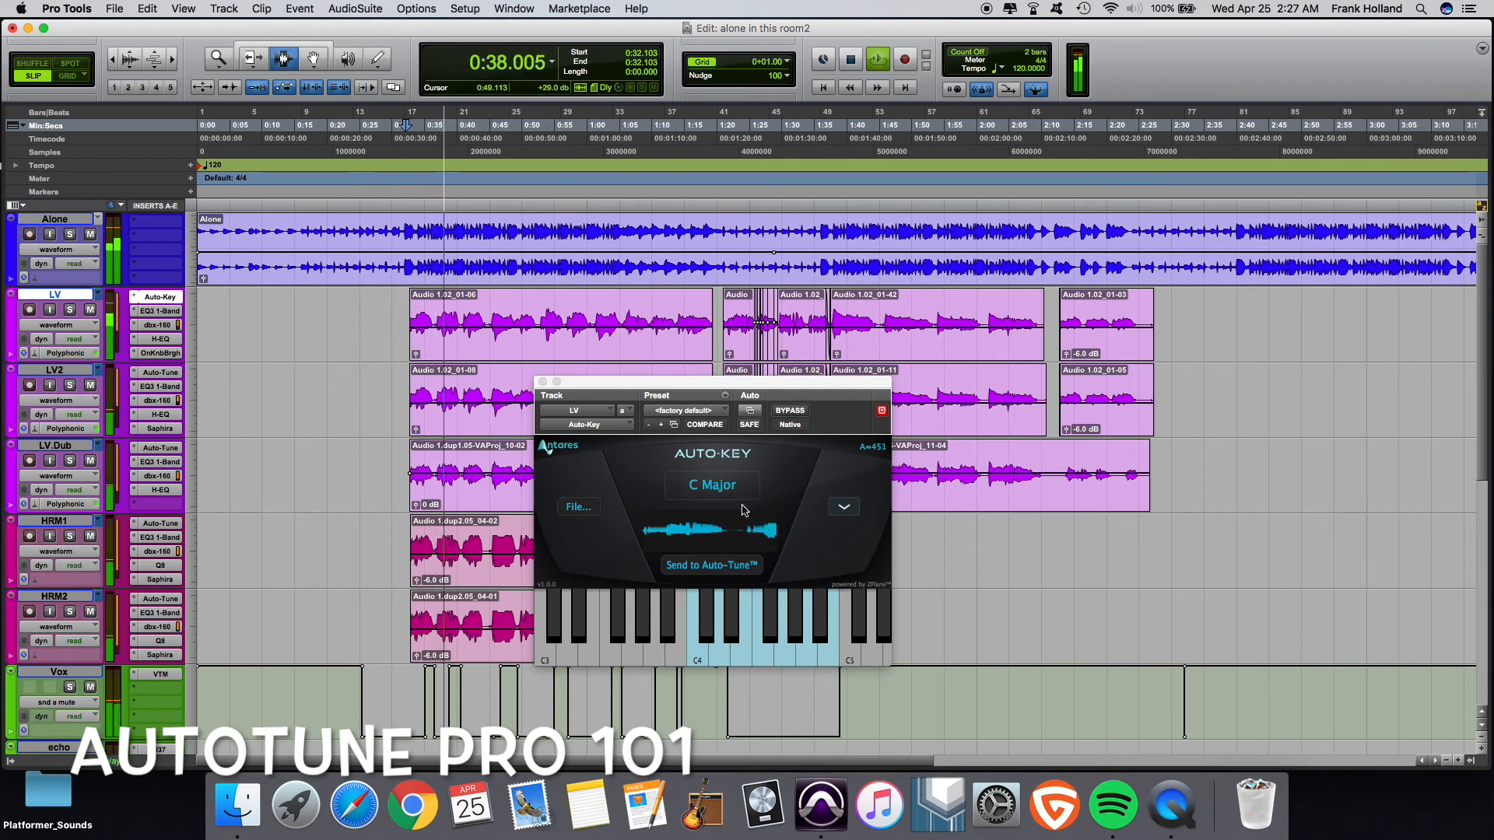
click(745, 566)
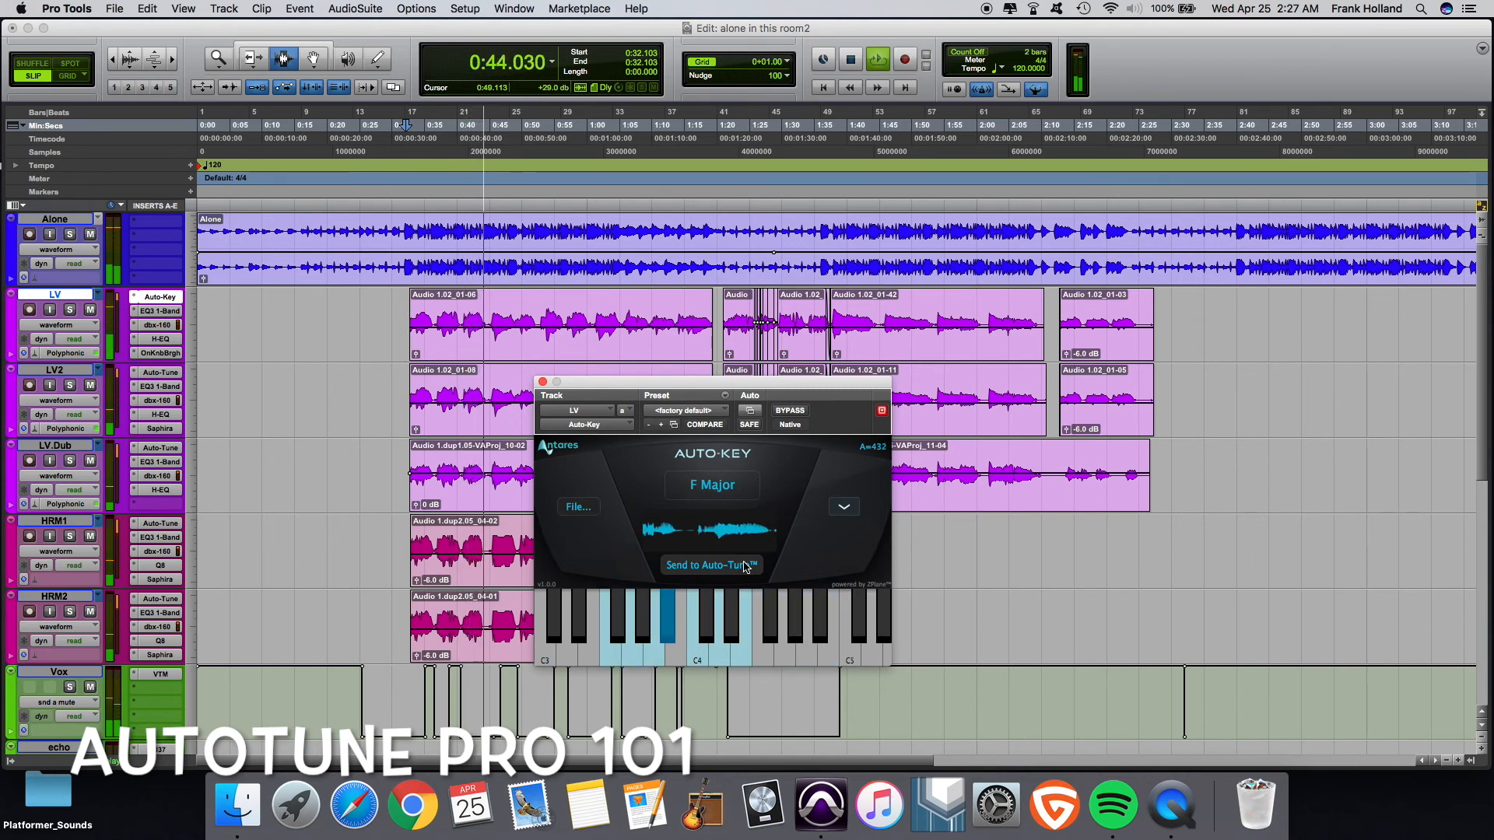
- Browse Auto-Key's file dialog and key list without choosing anything, then close its window and stop playback
click(578, 506)
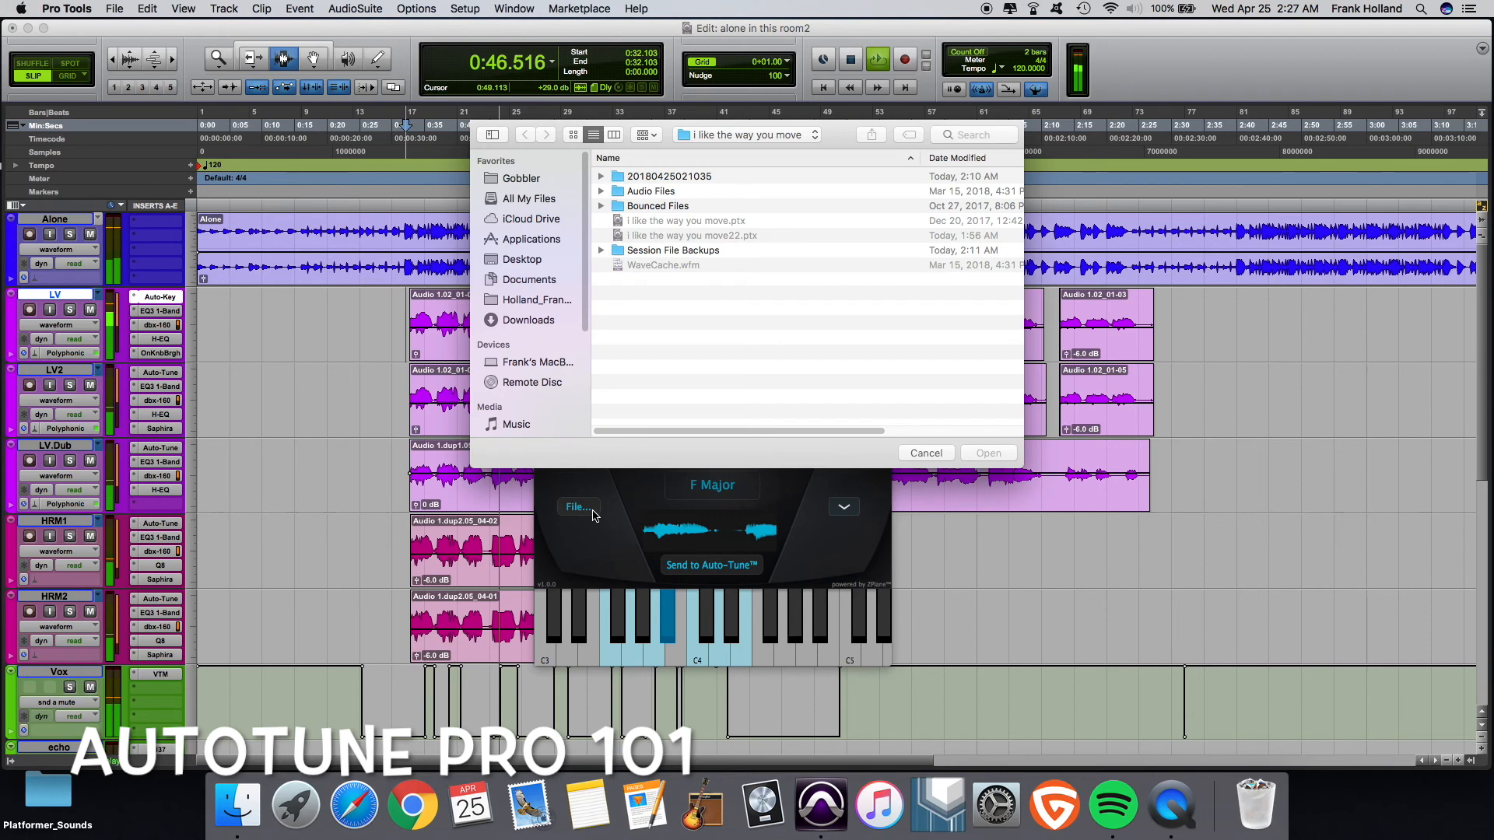
click(928, 453)
click(845, 506)
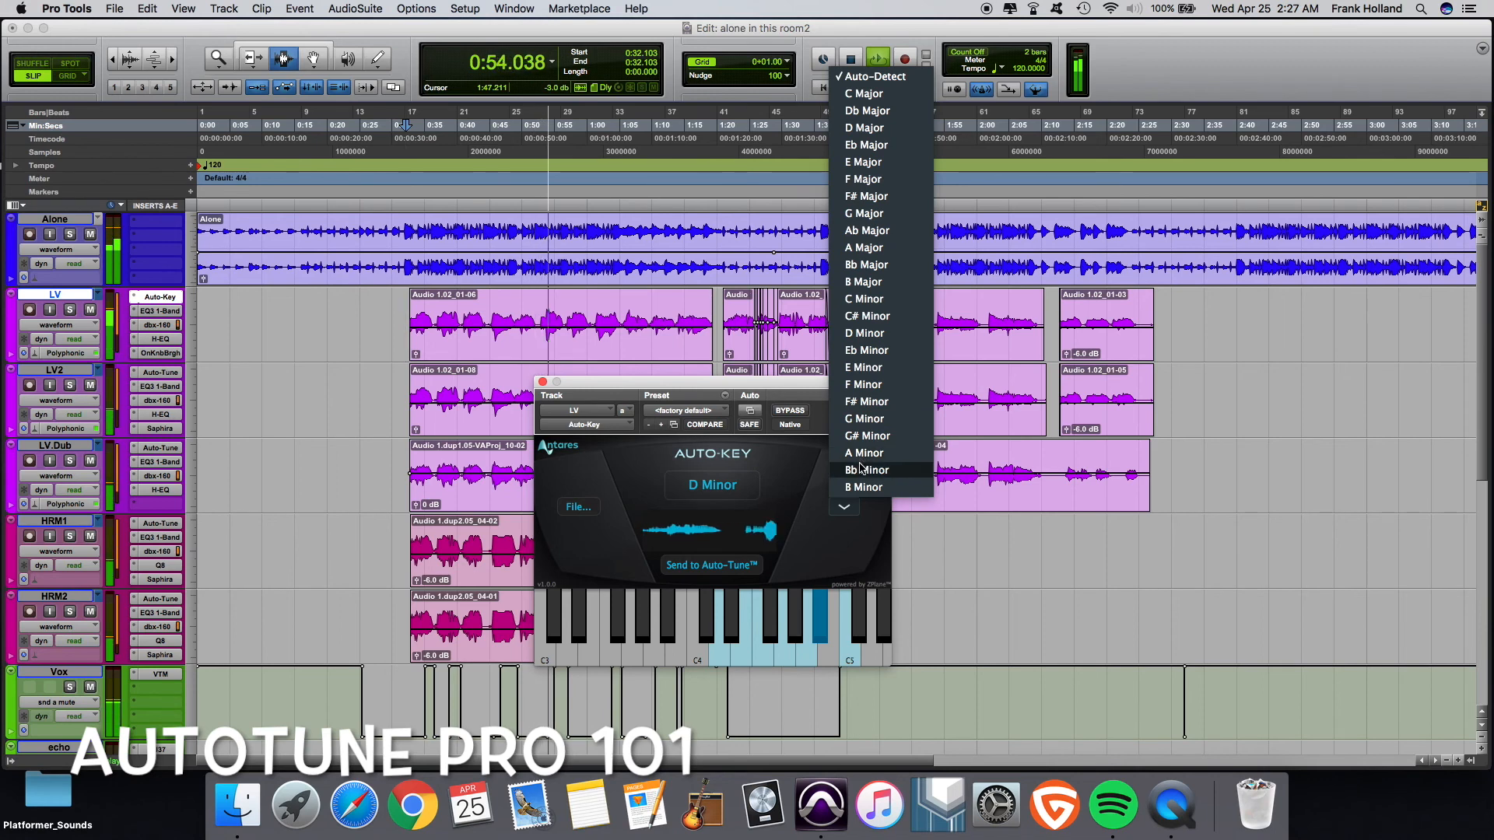
click(948, 537)
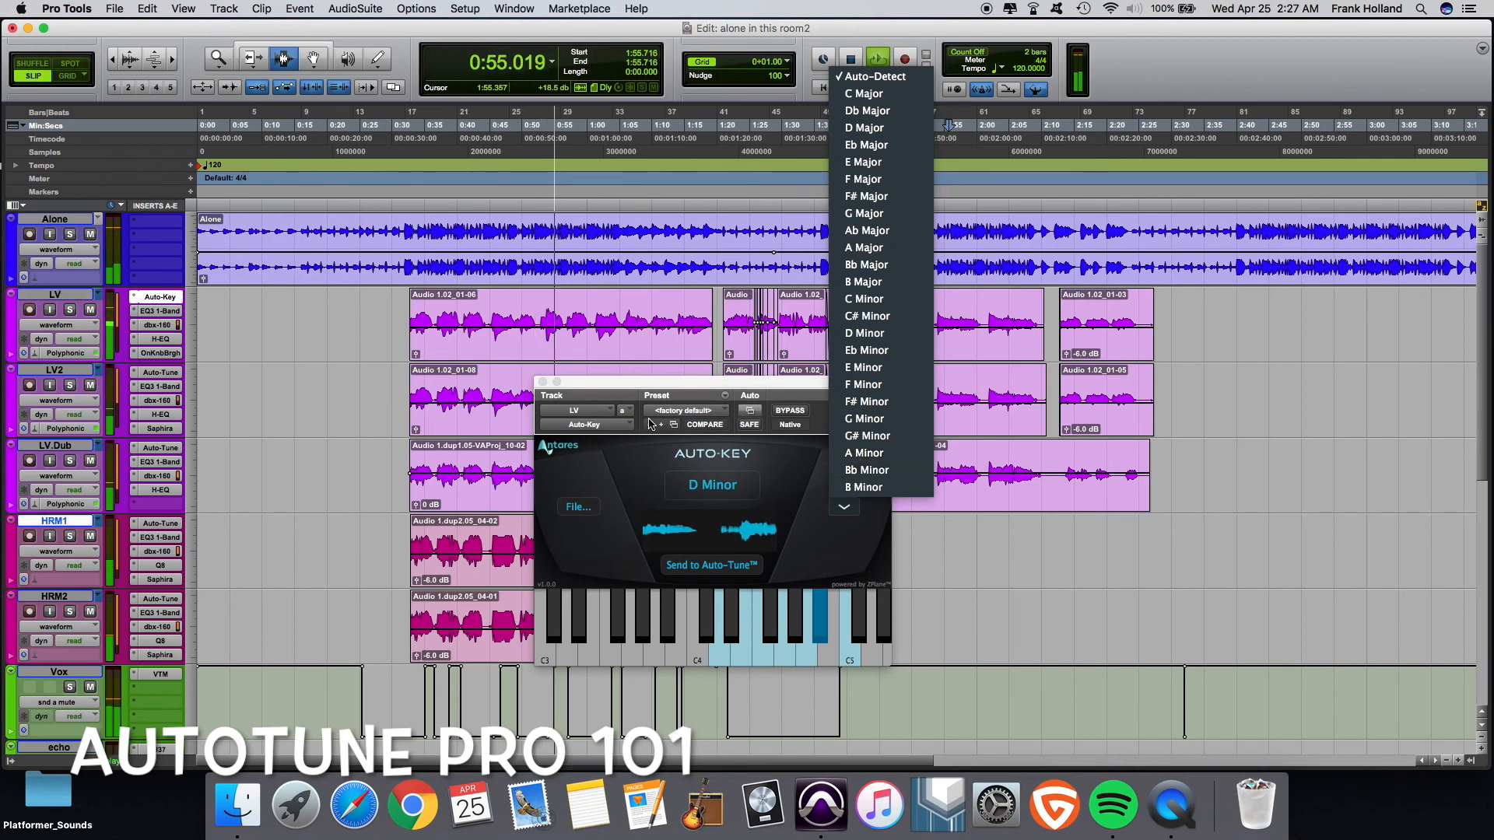
click(542, 381)
key(space)
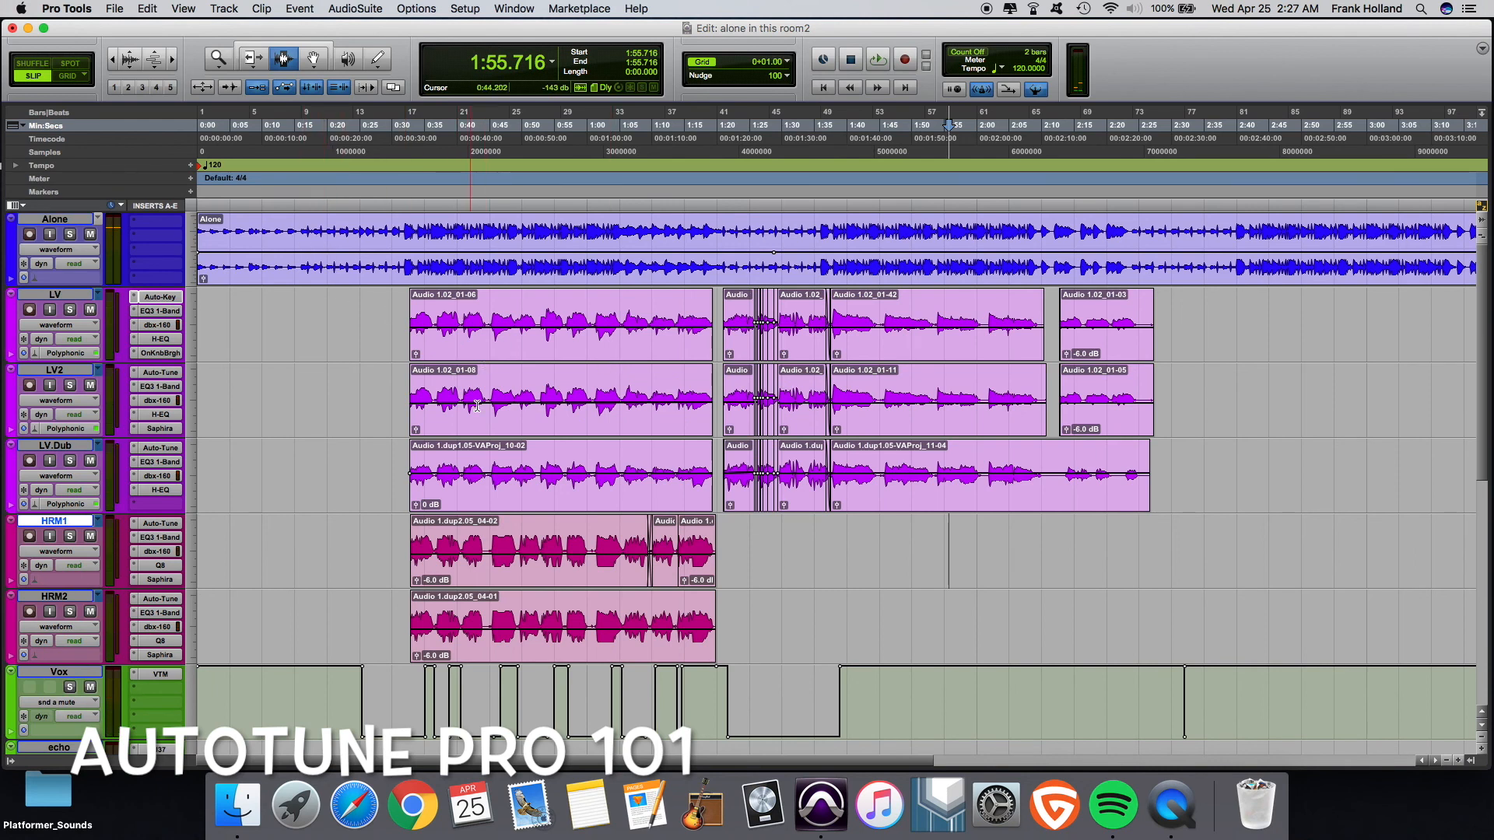
- Load Auto-Tune Pro (mono) back onto the LV track's insert and switch it to Graph mode
click(136, 298)
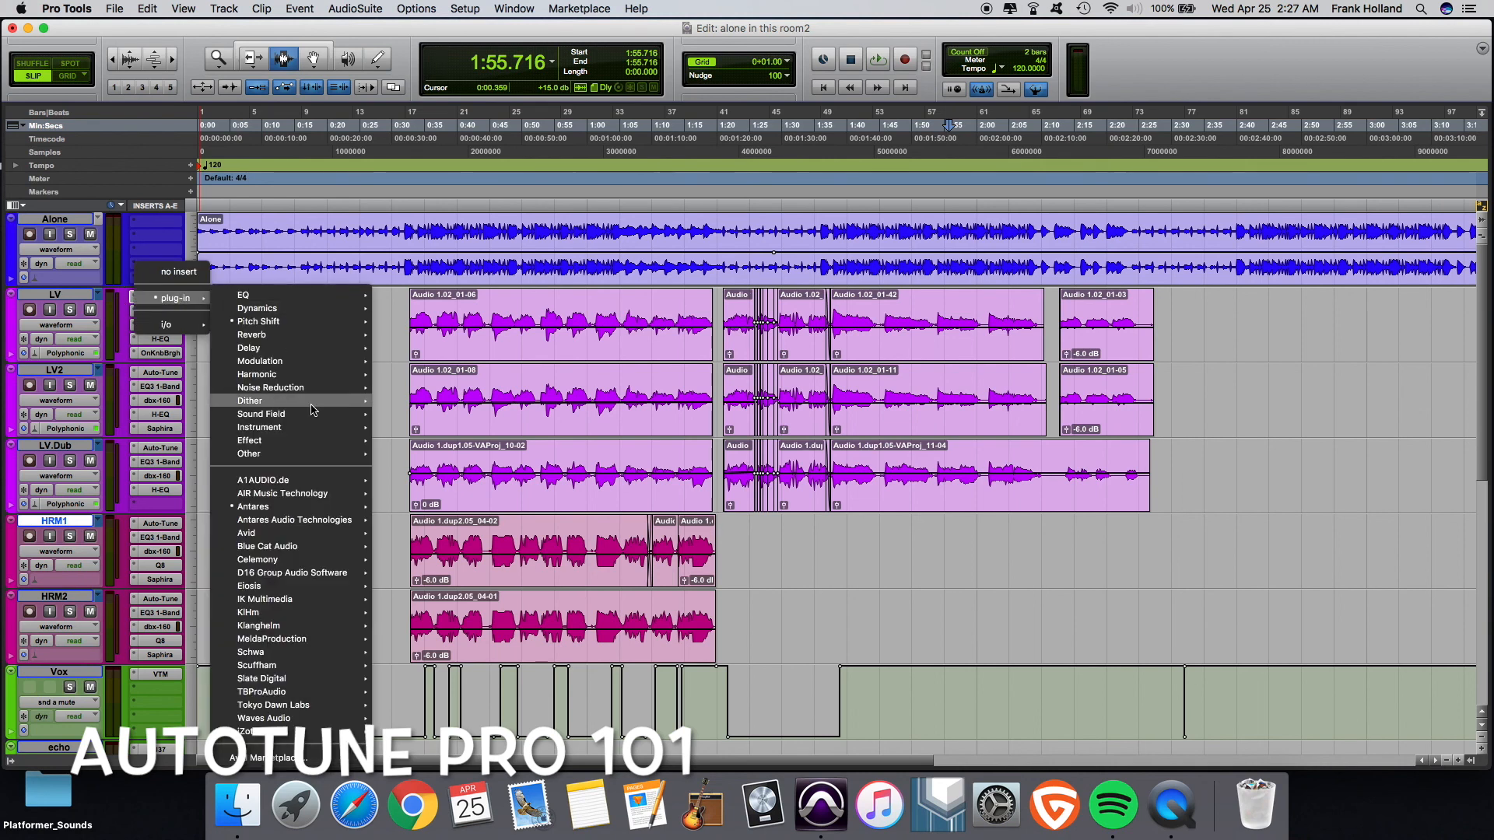
mouse_move(327, 506)
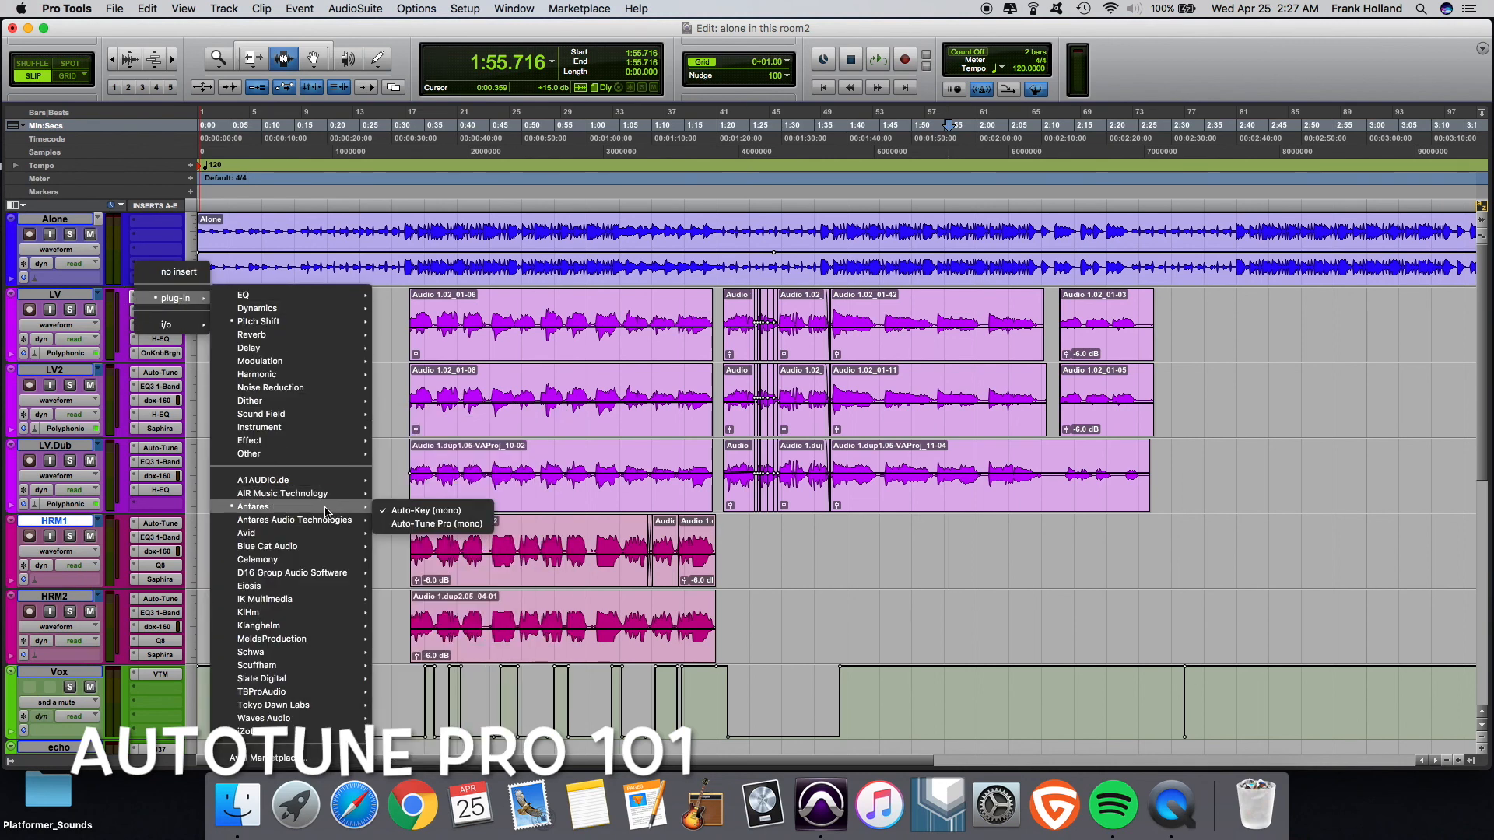
click(401, 525)
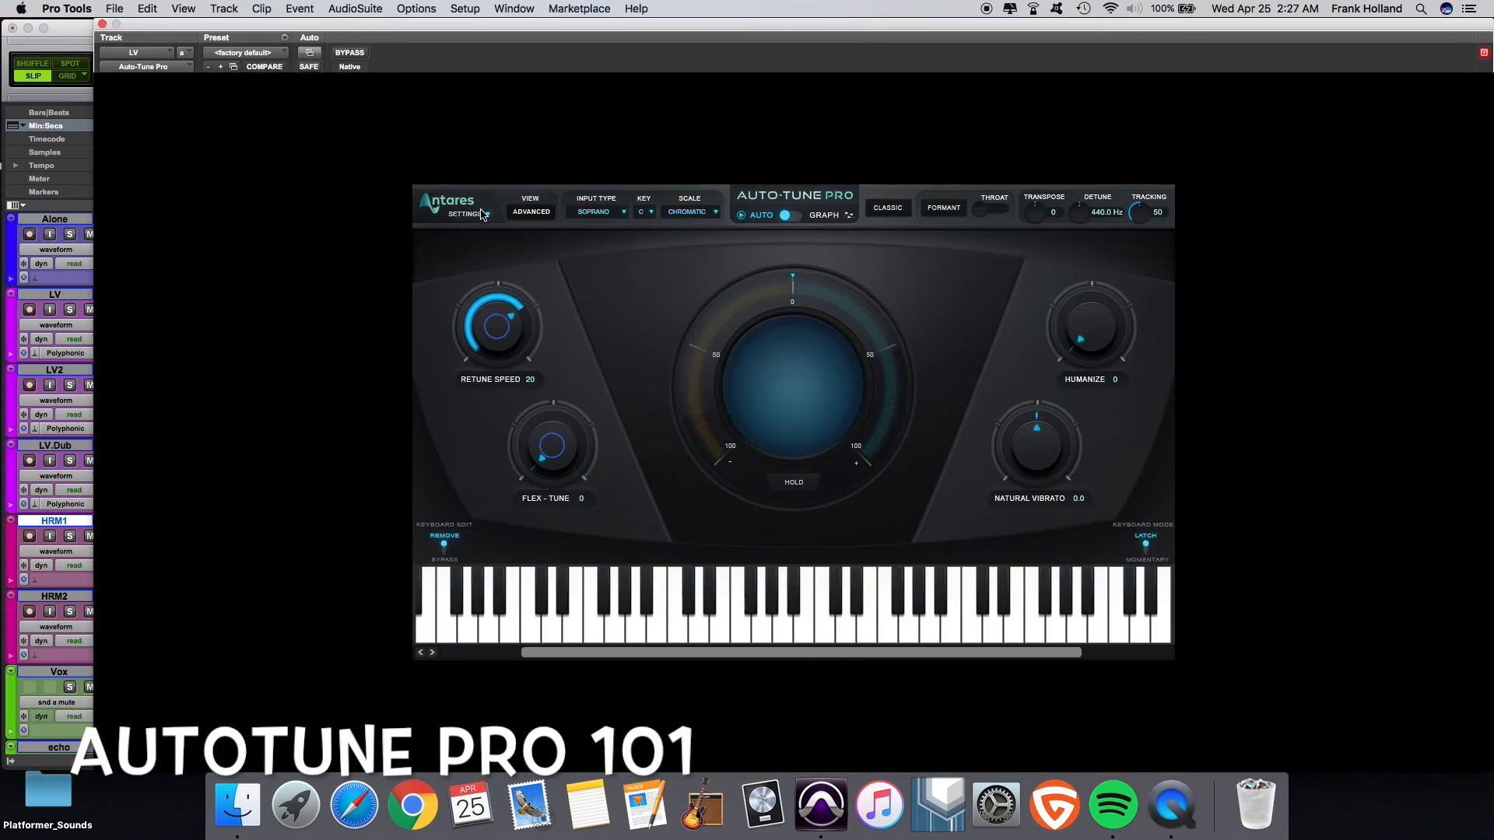
click(784, 218)
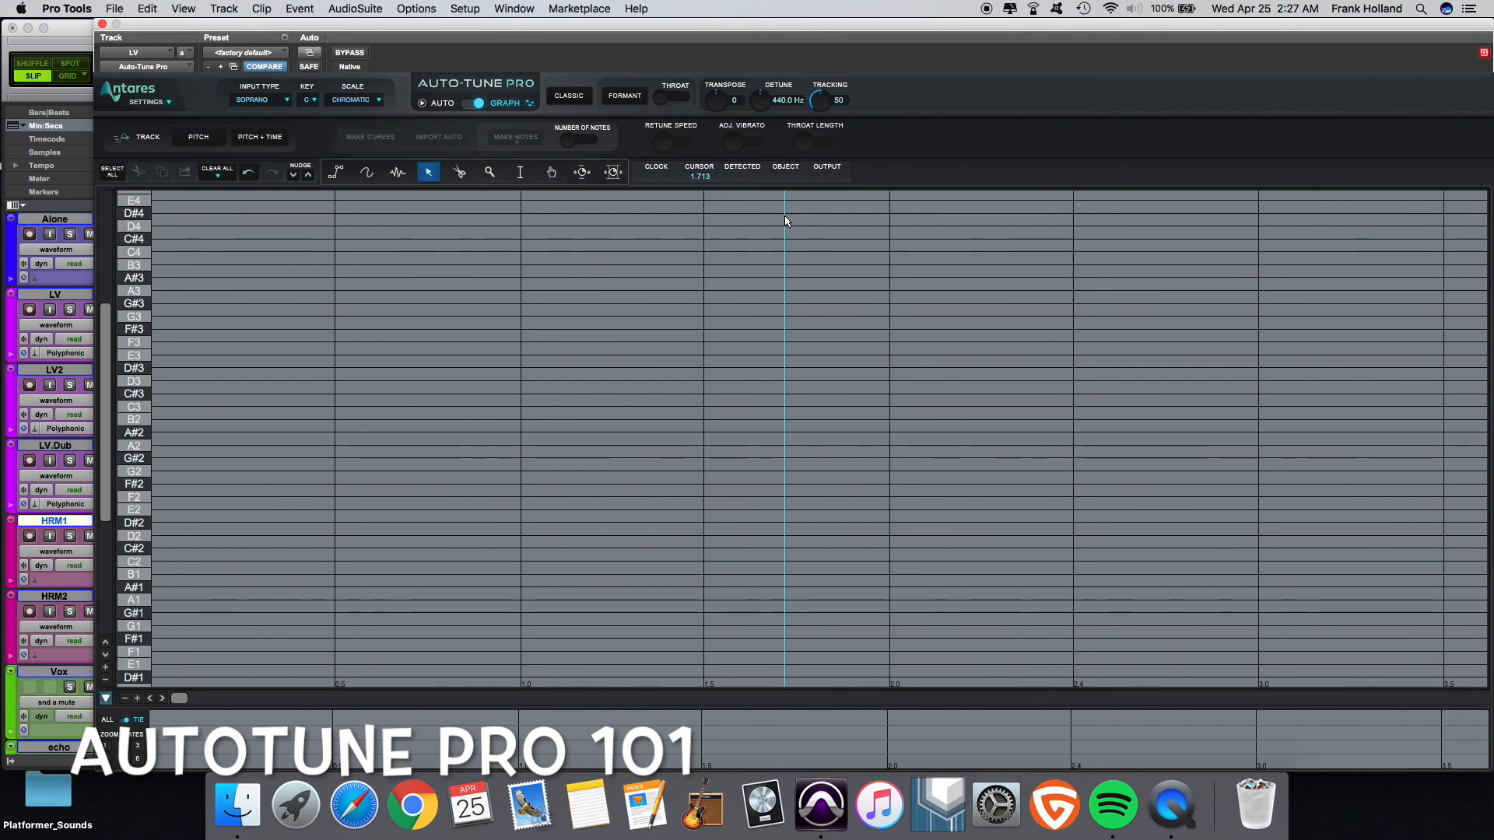